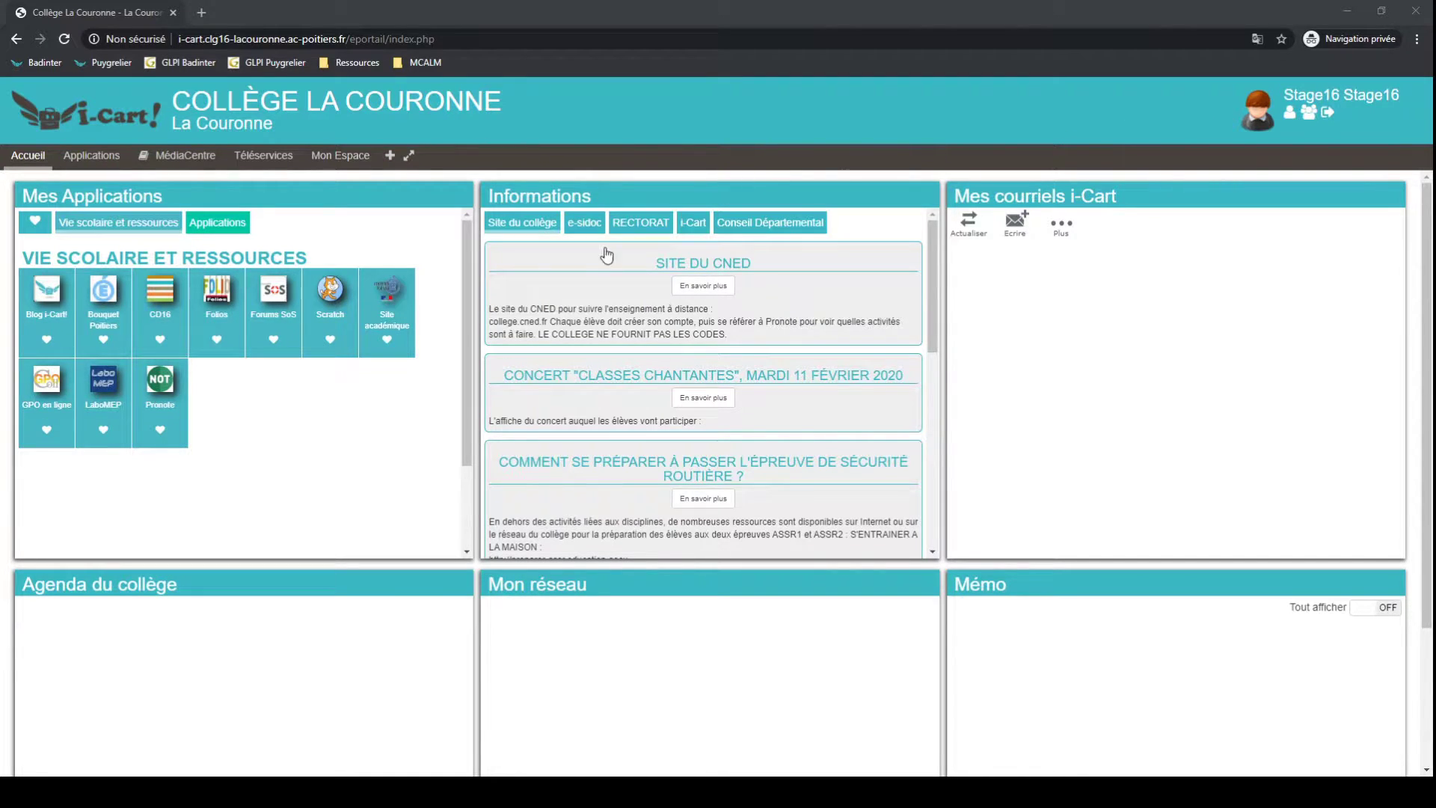
- Look through the Applications category and open Mes Dossiers from the portal's favourites
{"action": "left_click", "coordinate": [233, 229]}
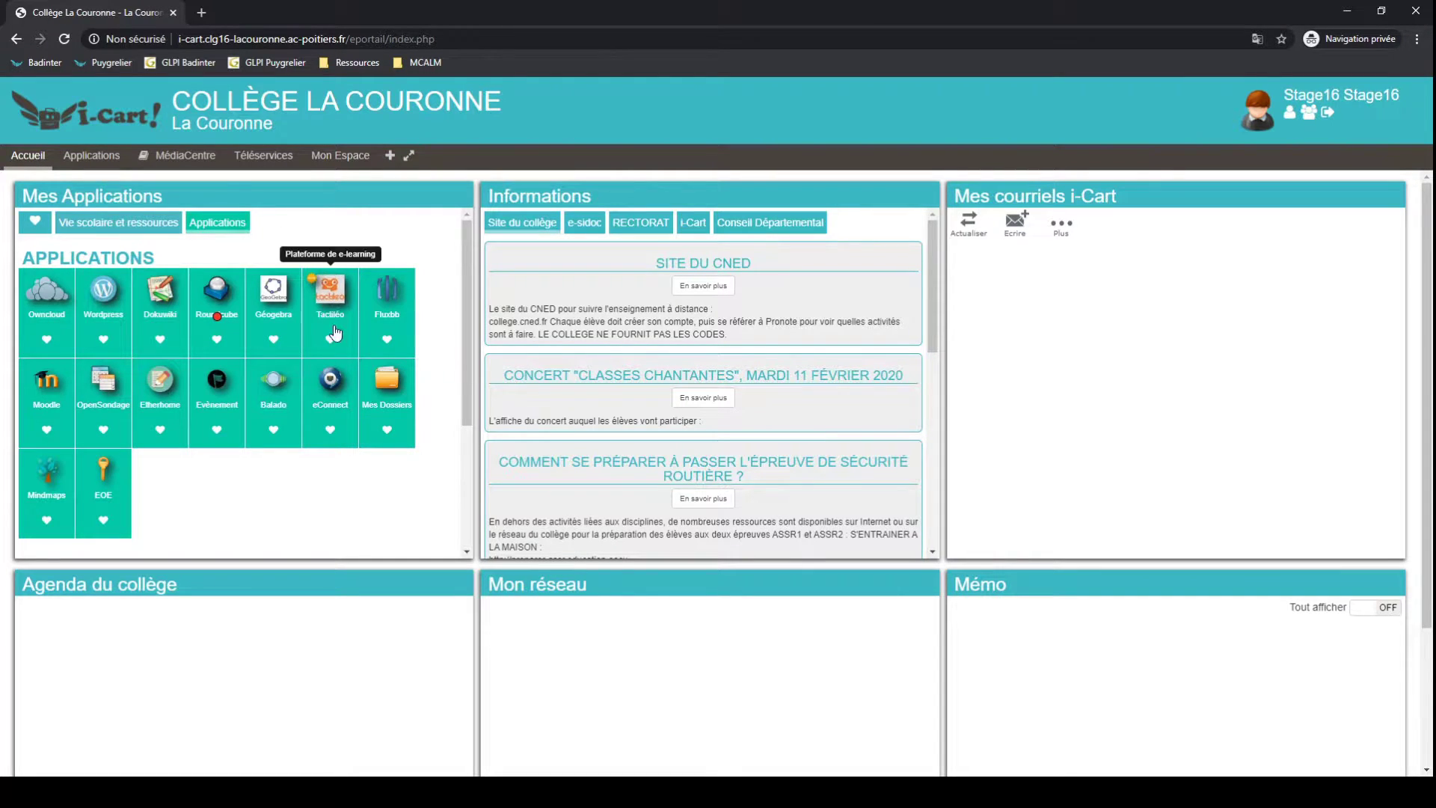
{"action": "left_click", "coordinate": [50, 218]}
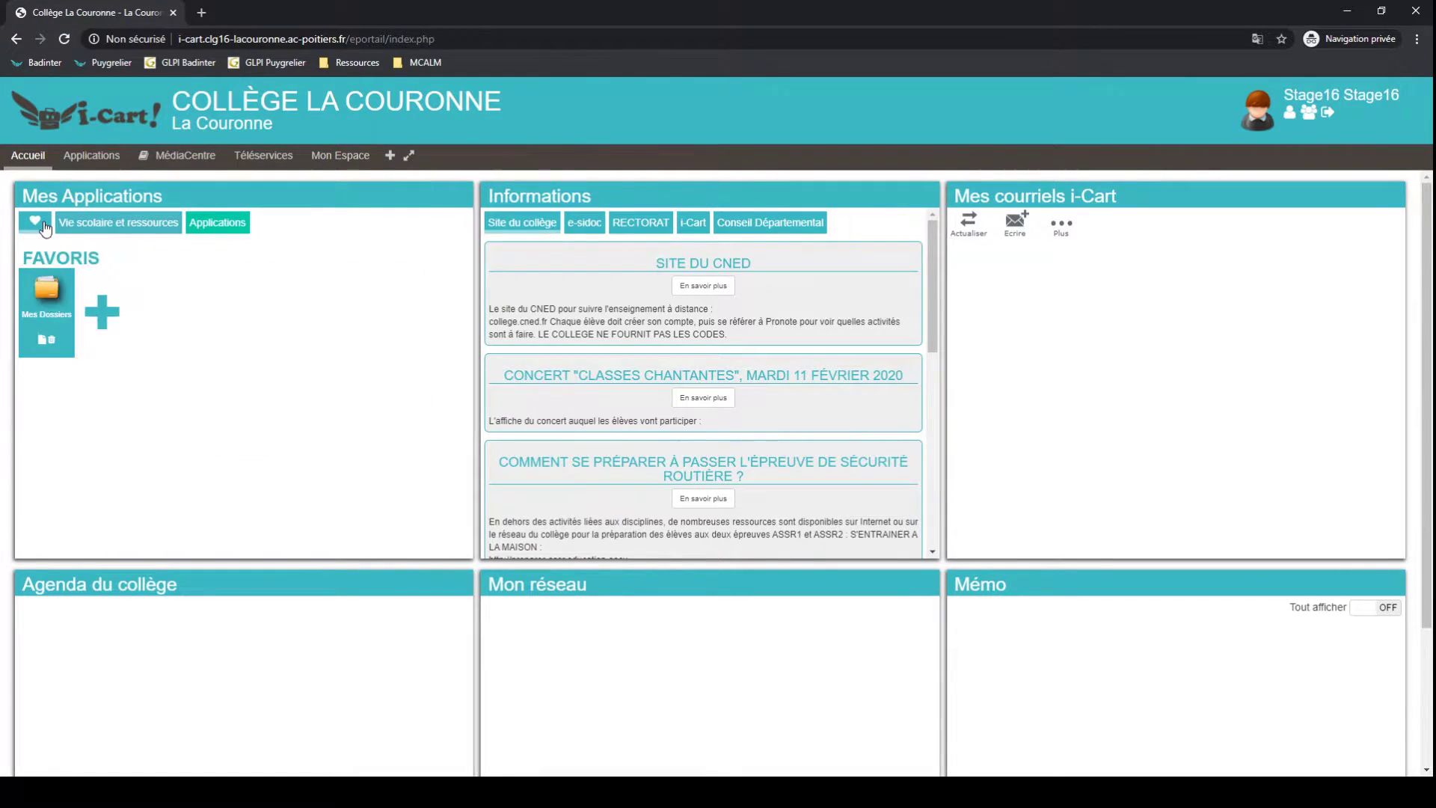
{"action": "left_click", "coordinate": [47, 295]}
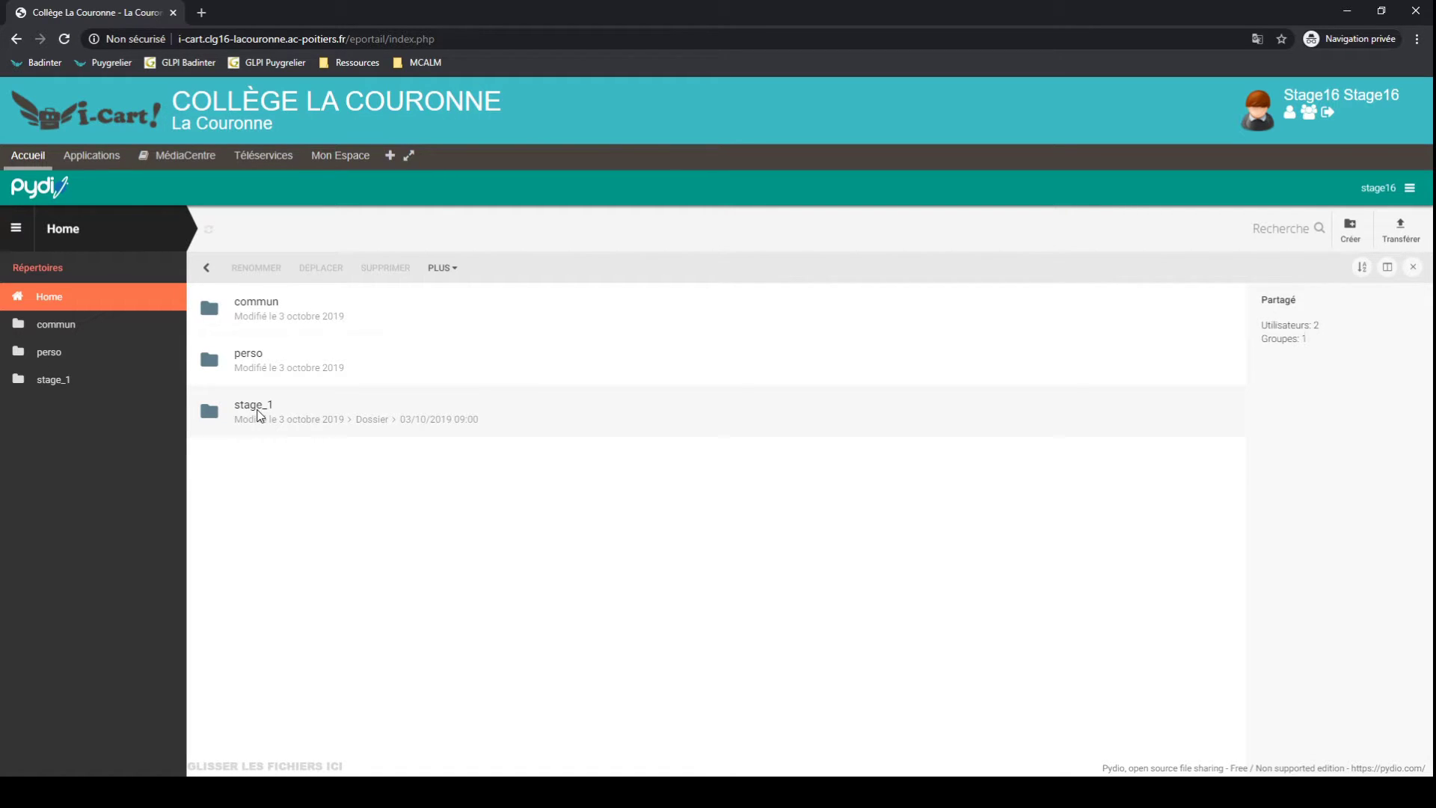
- Look inside the perso folder and its prive subfolder, and return to the Home level
{"action": "double_click", "coordinate": [268, 364]}
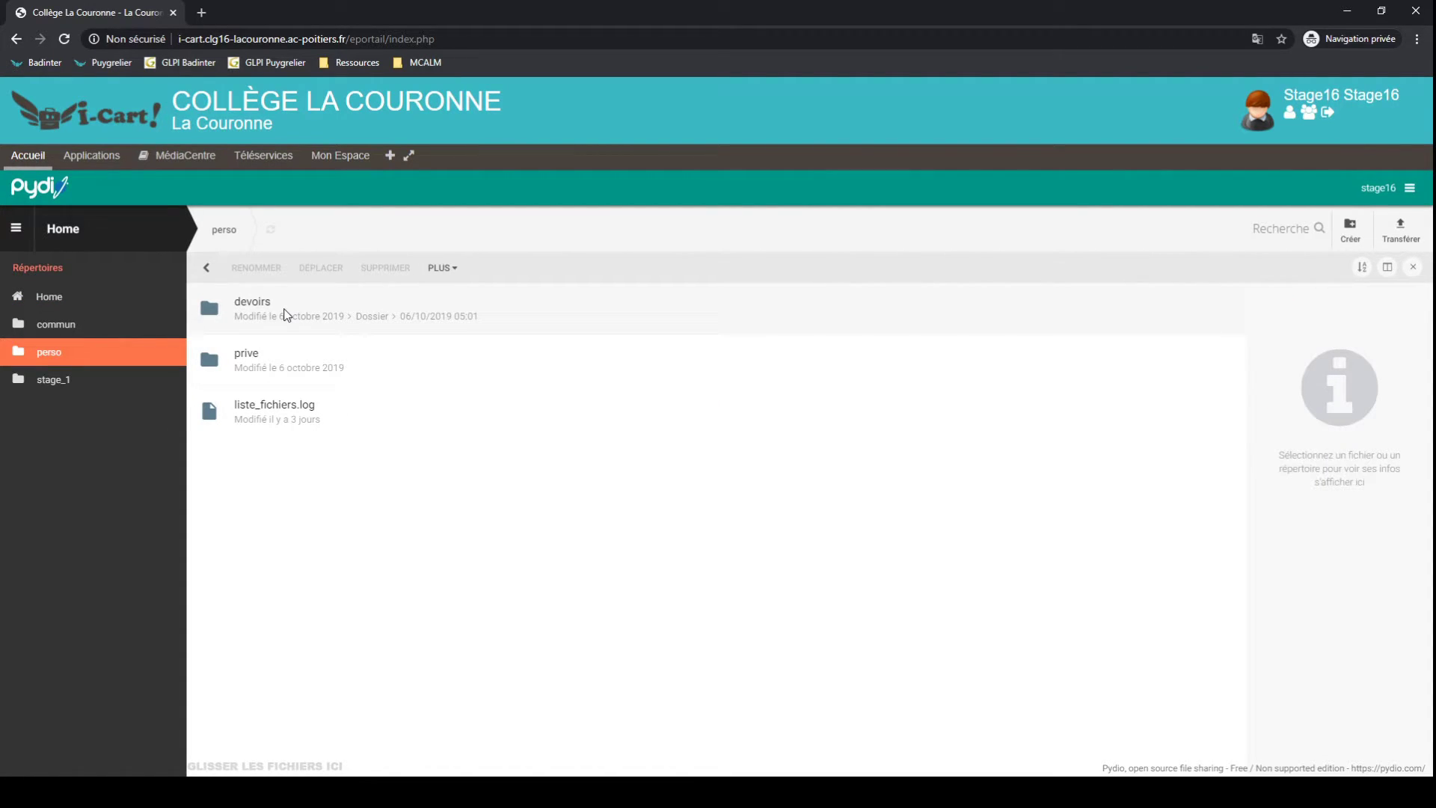
{"action": "left_click", "coordinate": [307, 374]}
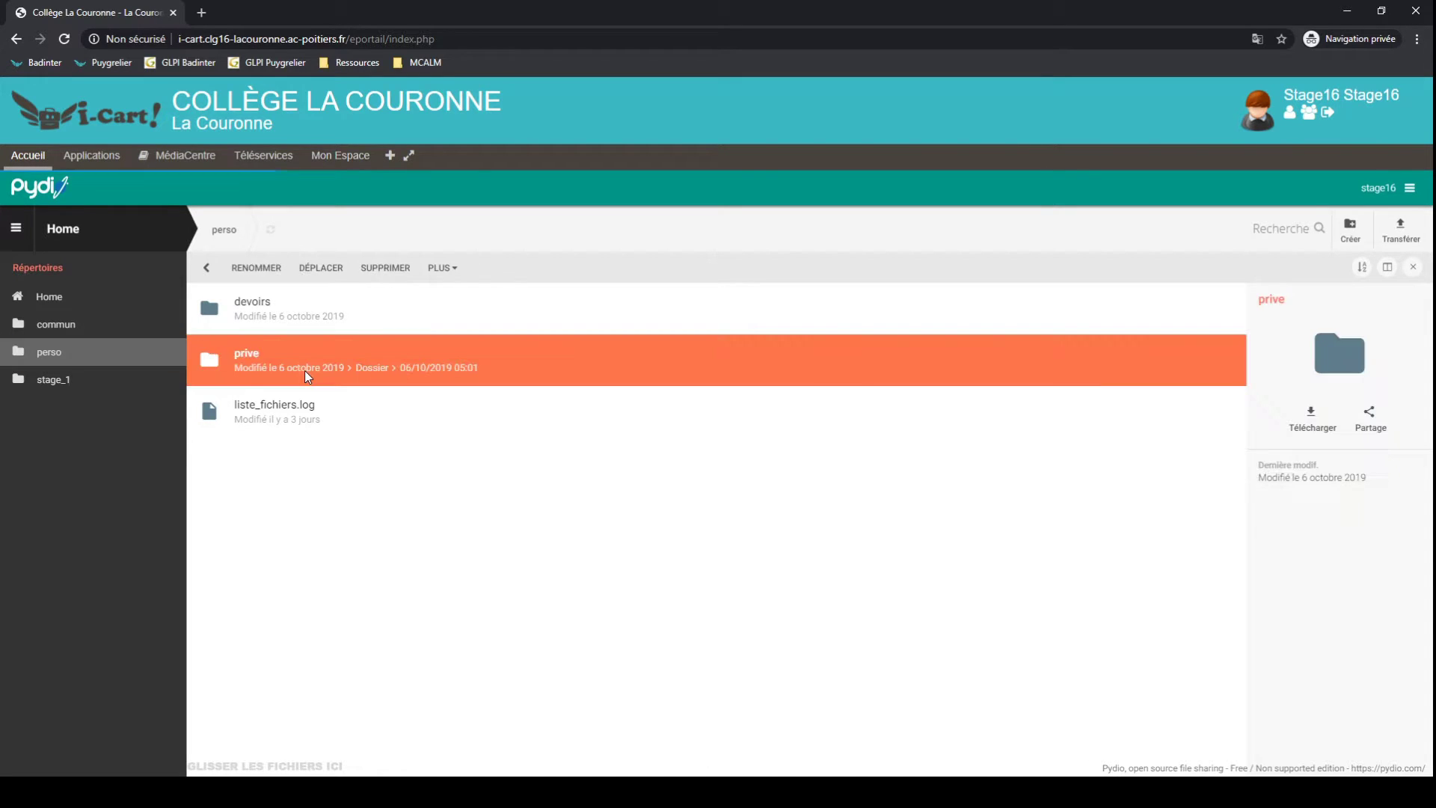
{"action": "double_click", "coordinate": [303, 370]}
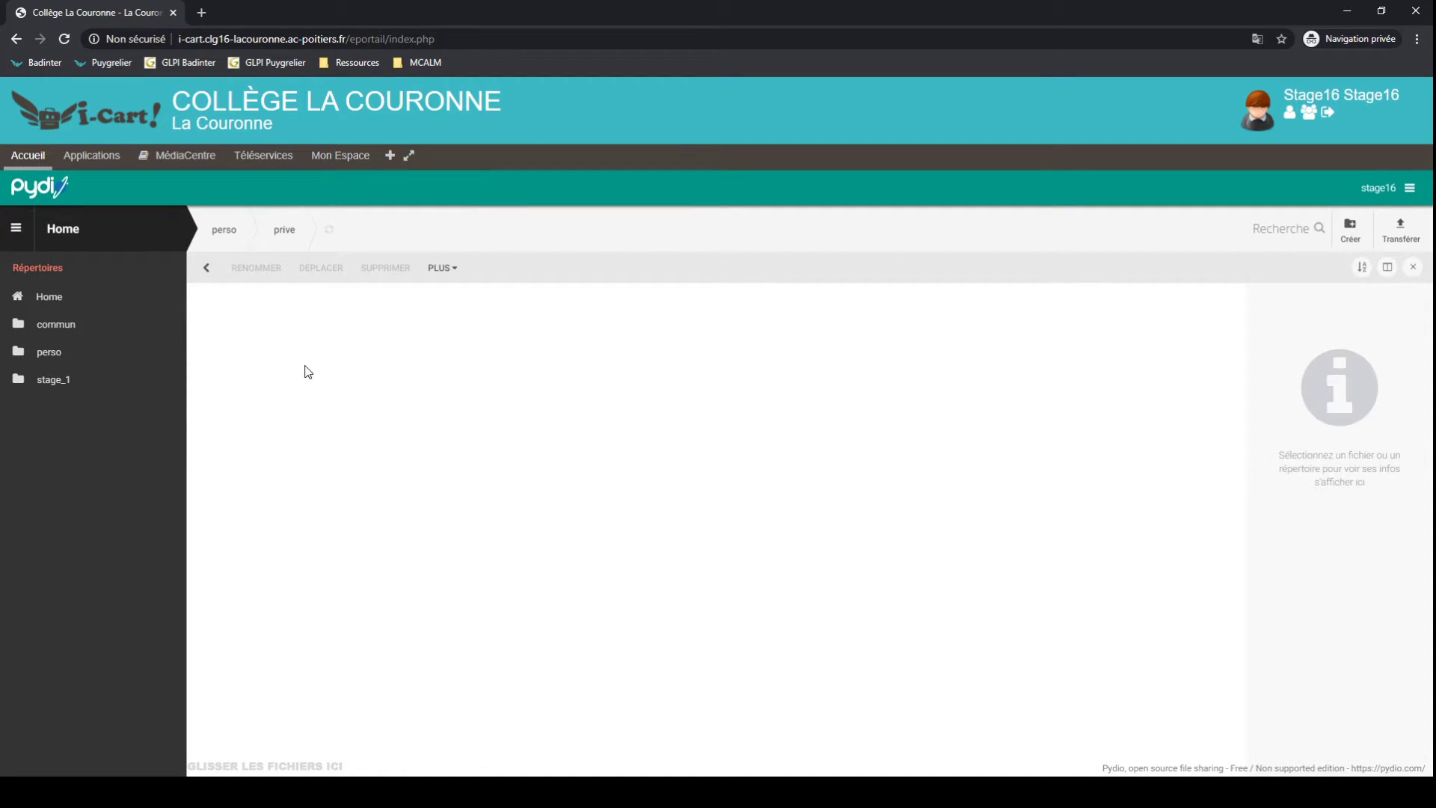
{"action": "left_click", "coordinate": [206, 268]}
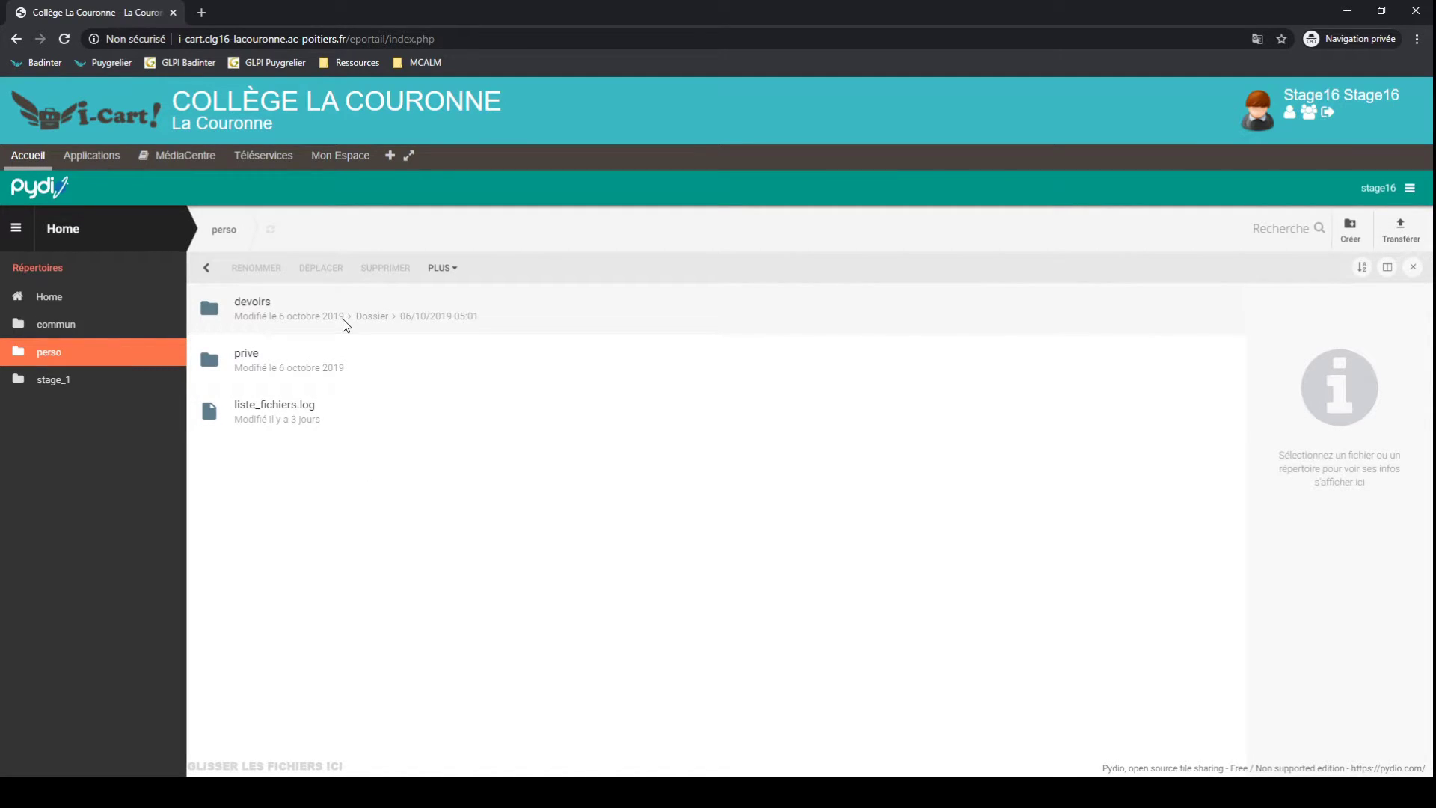
{"action": "left_click", "coordinate": [216, 268]}
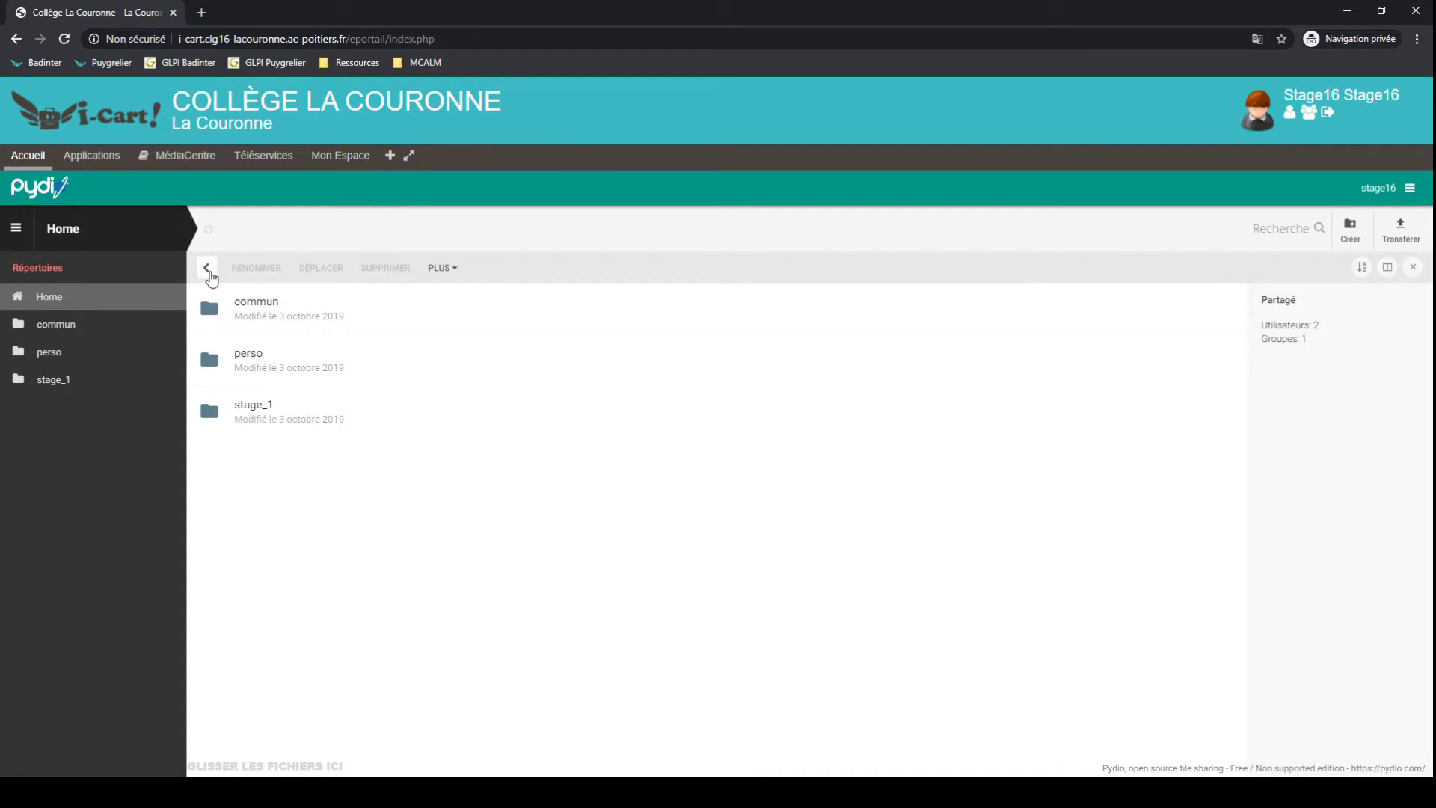
- Check the donnees subfolder of stage_1 and open the travail folder beside it
{"action": "double_click", "coordinate": [334, 425]}
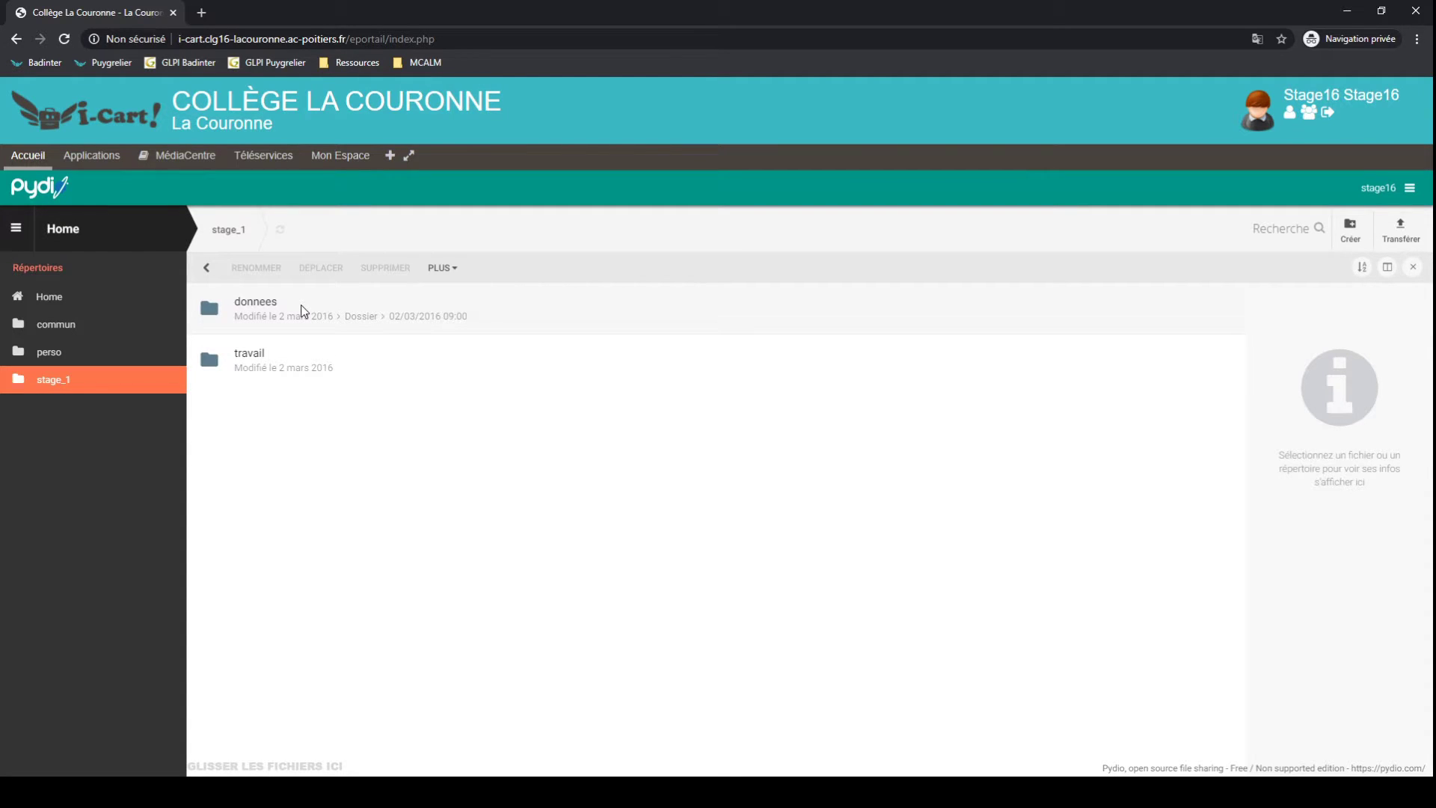
{"action": "double_click", "coordinate": [303, 308]}
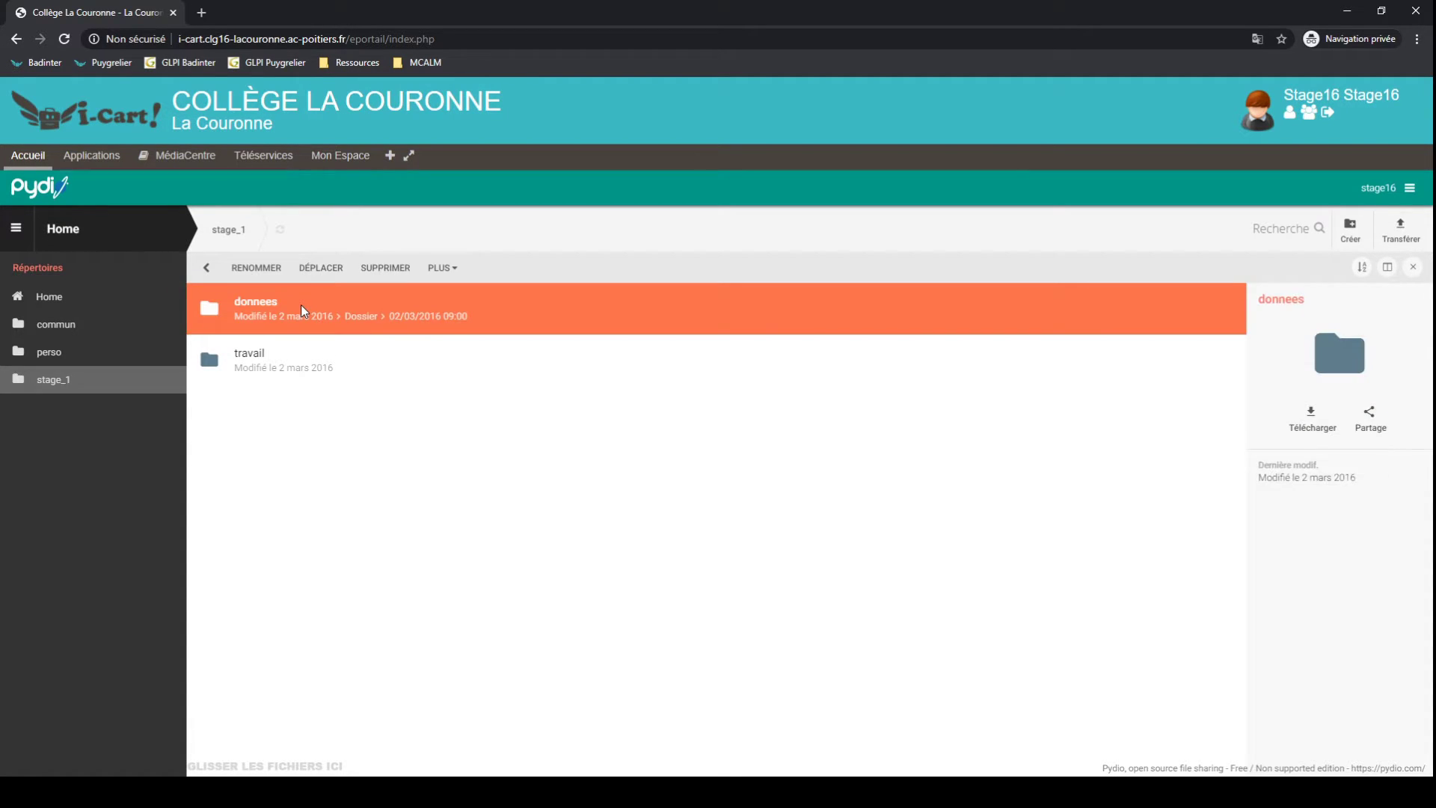
{"action": "left_click", "coordinate": [216, 270]}
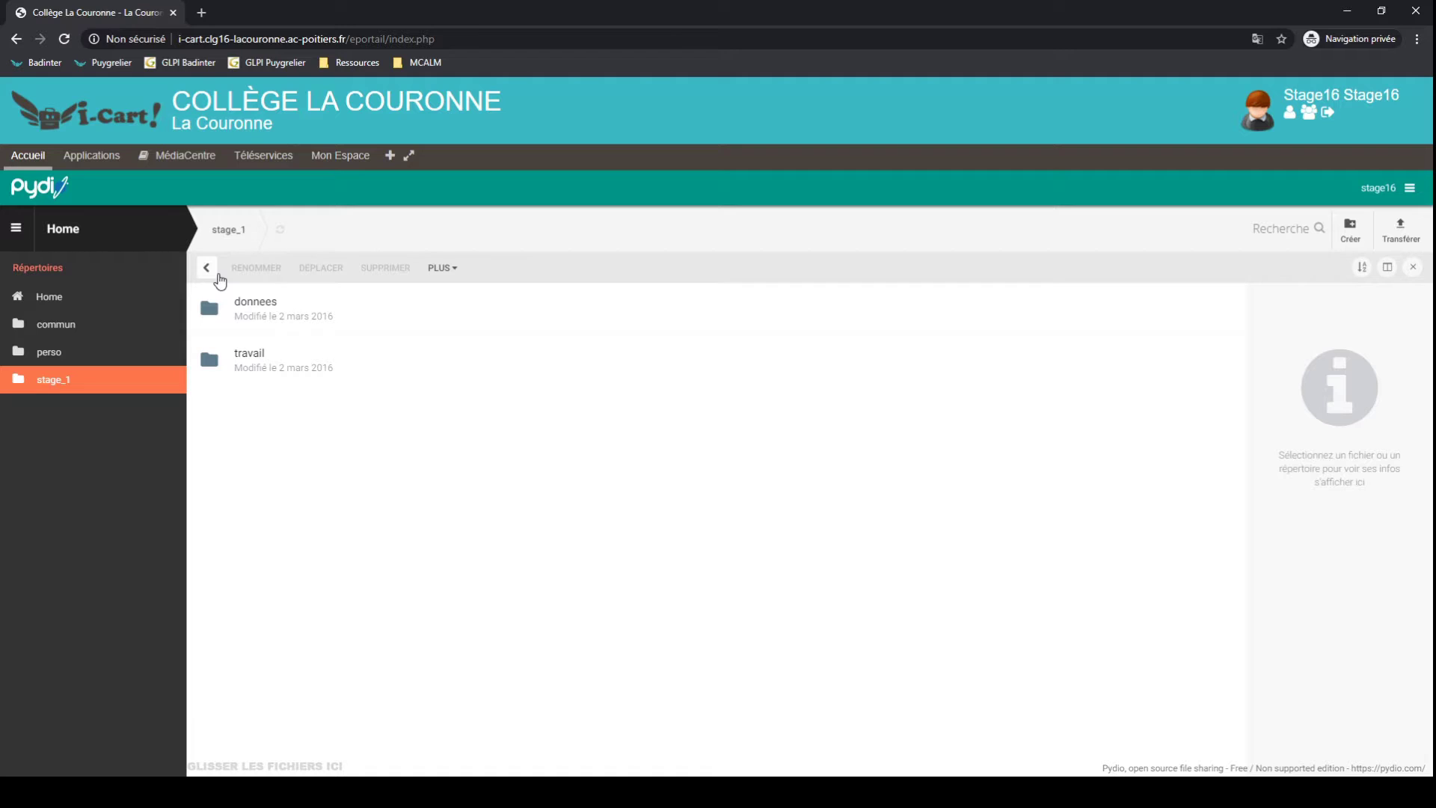
{"action": "double_click", "coordinate": [282, 380]}
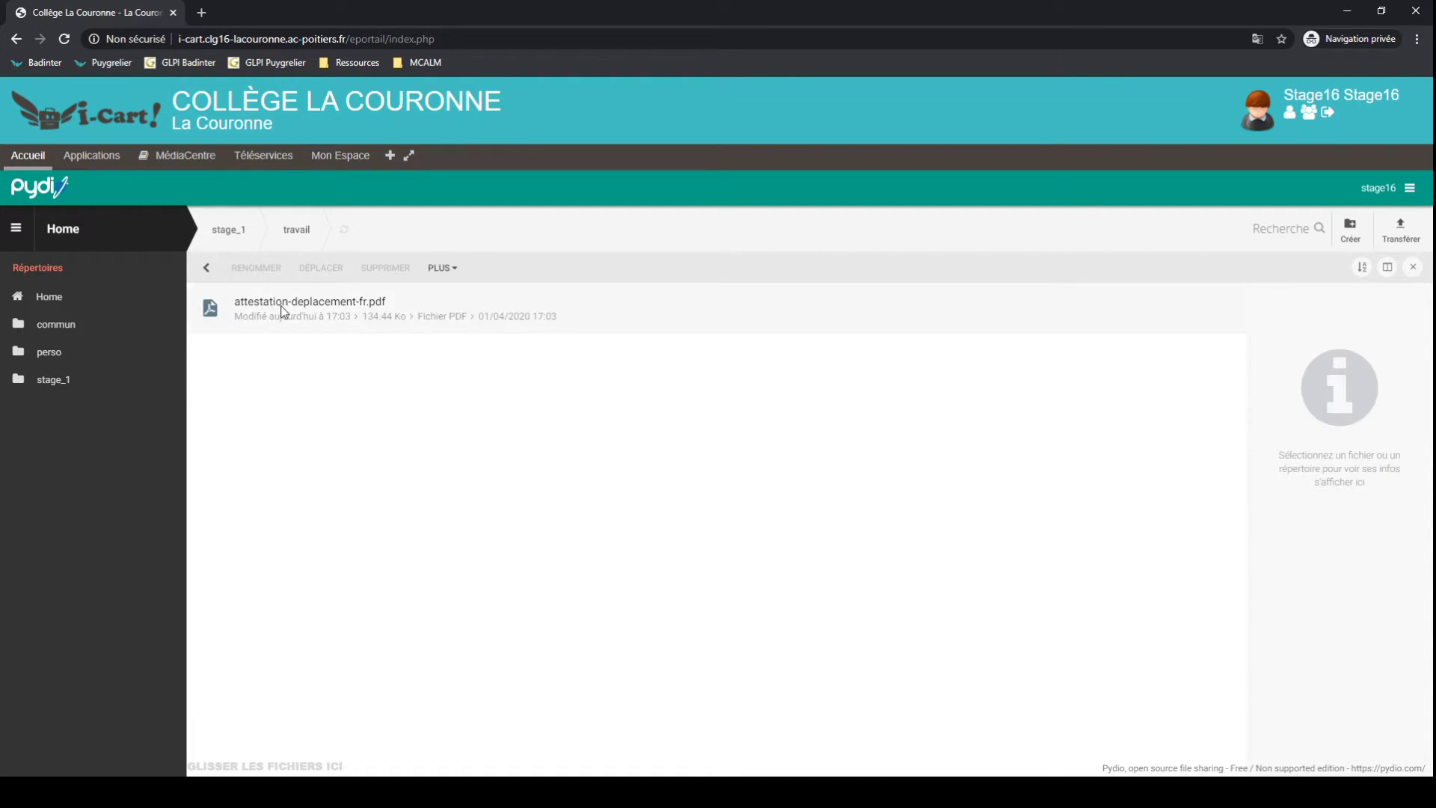
- Preview attestation-deplacement-fr.pdf from the travail folder, skim its content, and close the preview
{"action": "left_click", "coordinate": [336, 322]}
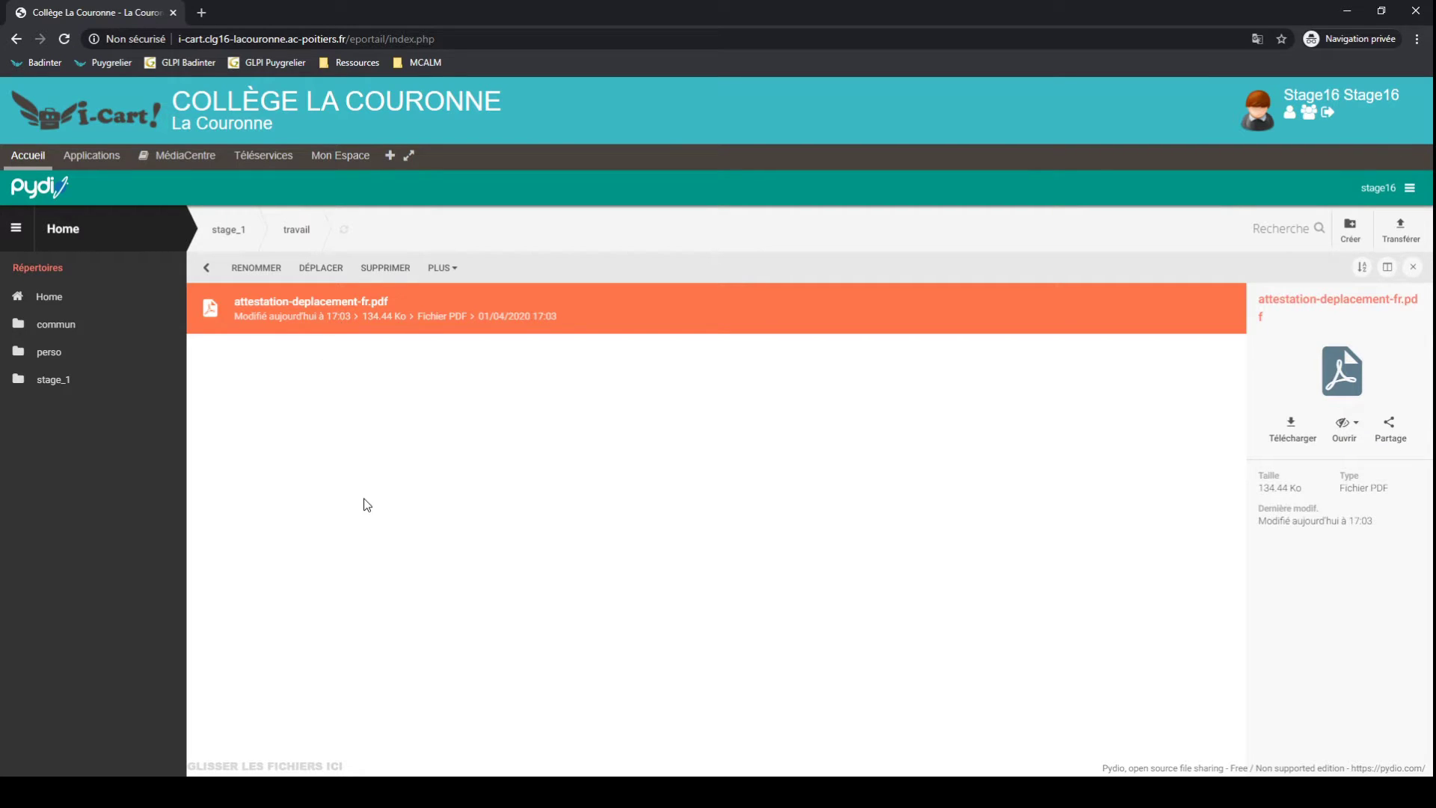
{"action": "double_click", "coordinate": [342, 320]}
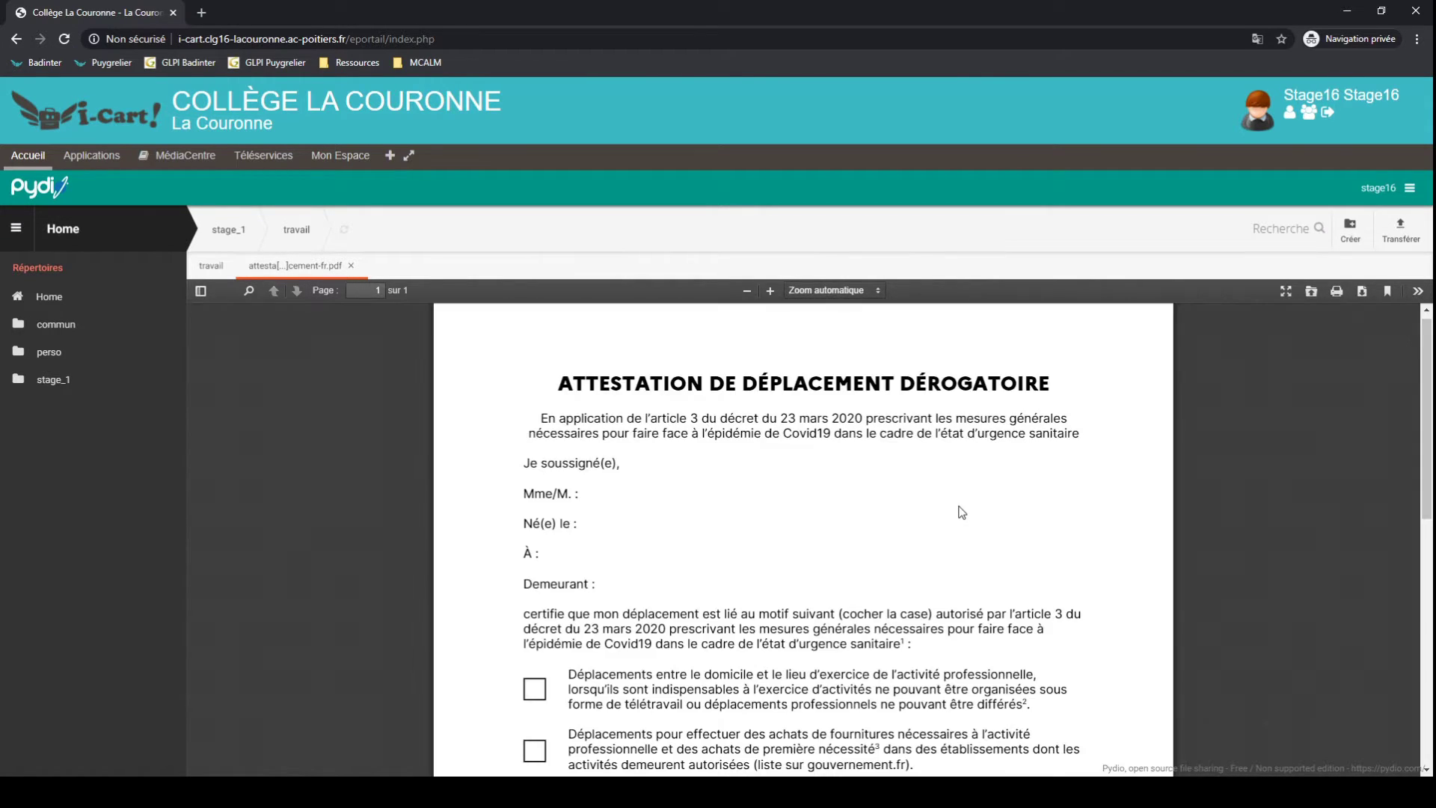
{"action": "scroll", "coordinate": [667, 426], "scroll_direction": "down", "scroll_amount": 2}
{"action": "scroll", "coordinate": [662, 441], "scroll_direction": "up", "scroll_amount": 2}
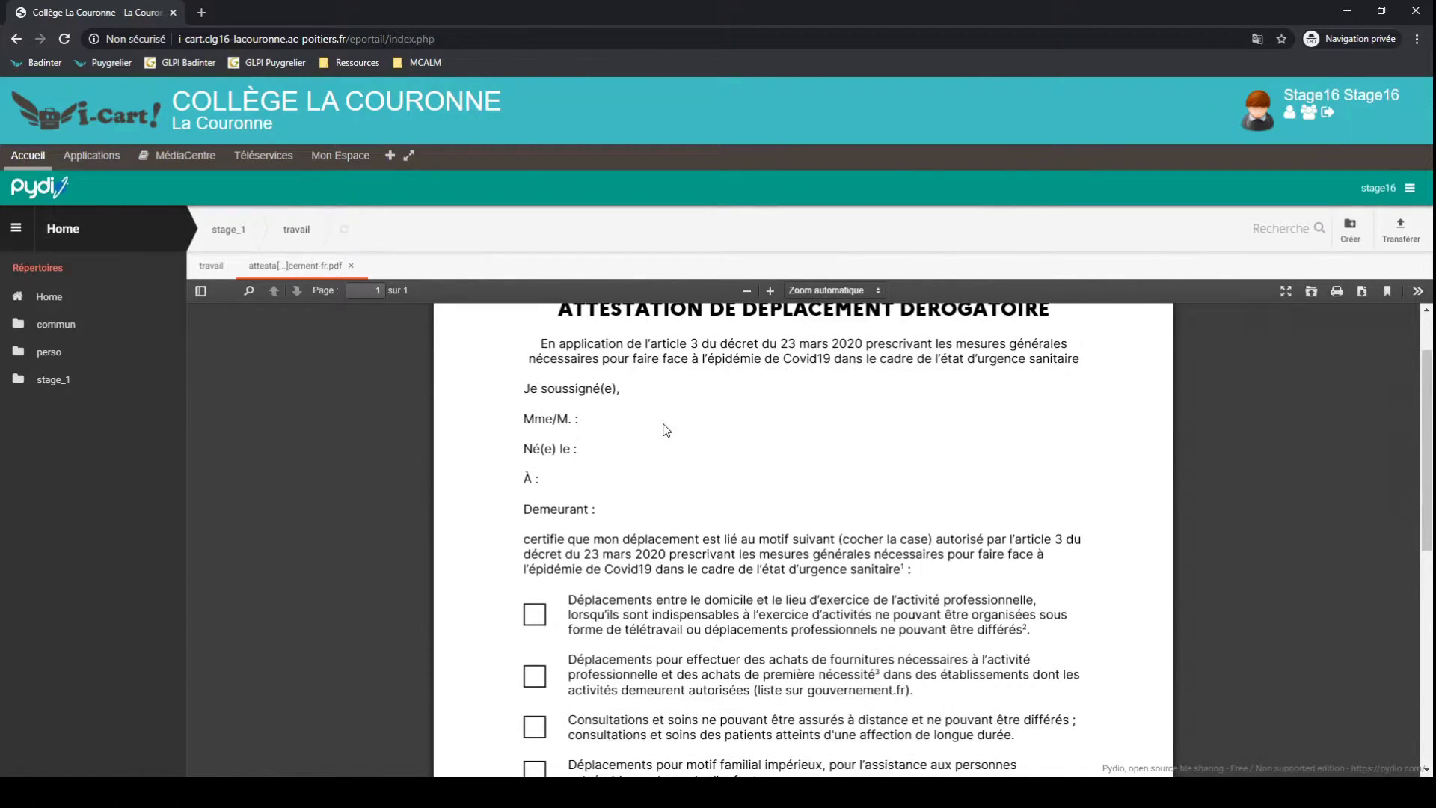
{"action": "left_click", "coordinate": [350, 266]}
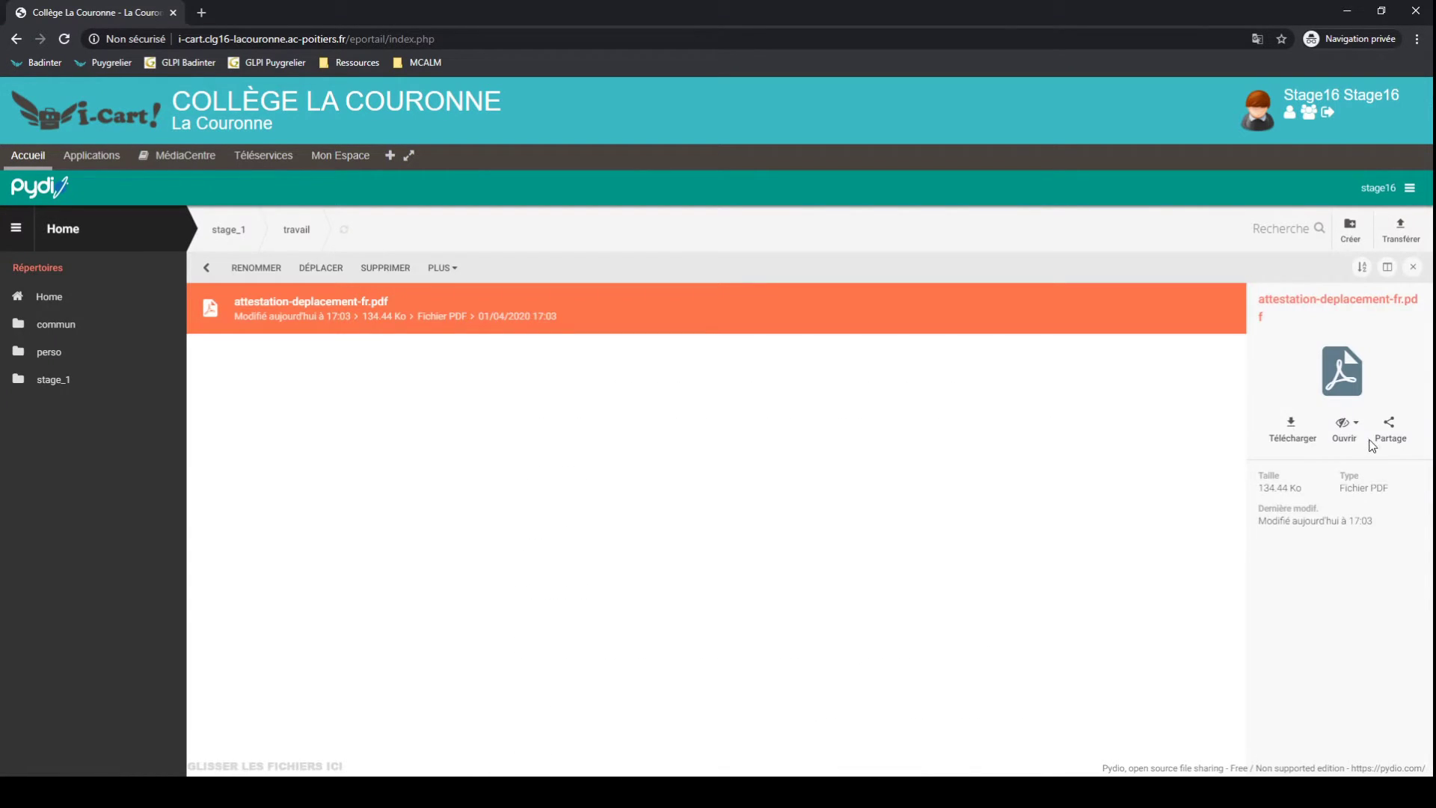
- Download attestation-deplacement-fr.pdf and open the downloaded copy from the Téléchargements folder in Adobe Acrobat
{"action": "left_click", "coordinate": [1296, 441]}
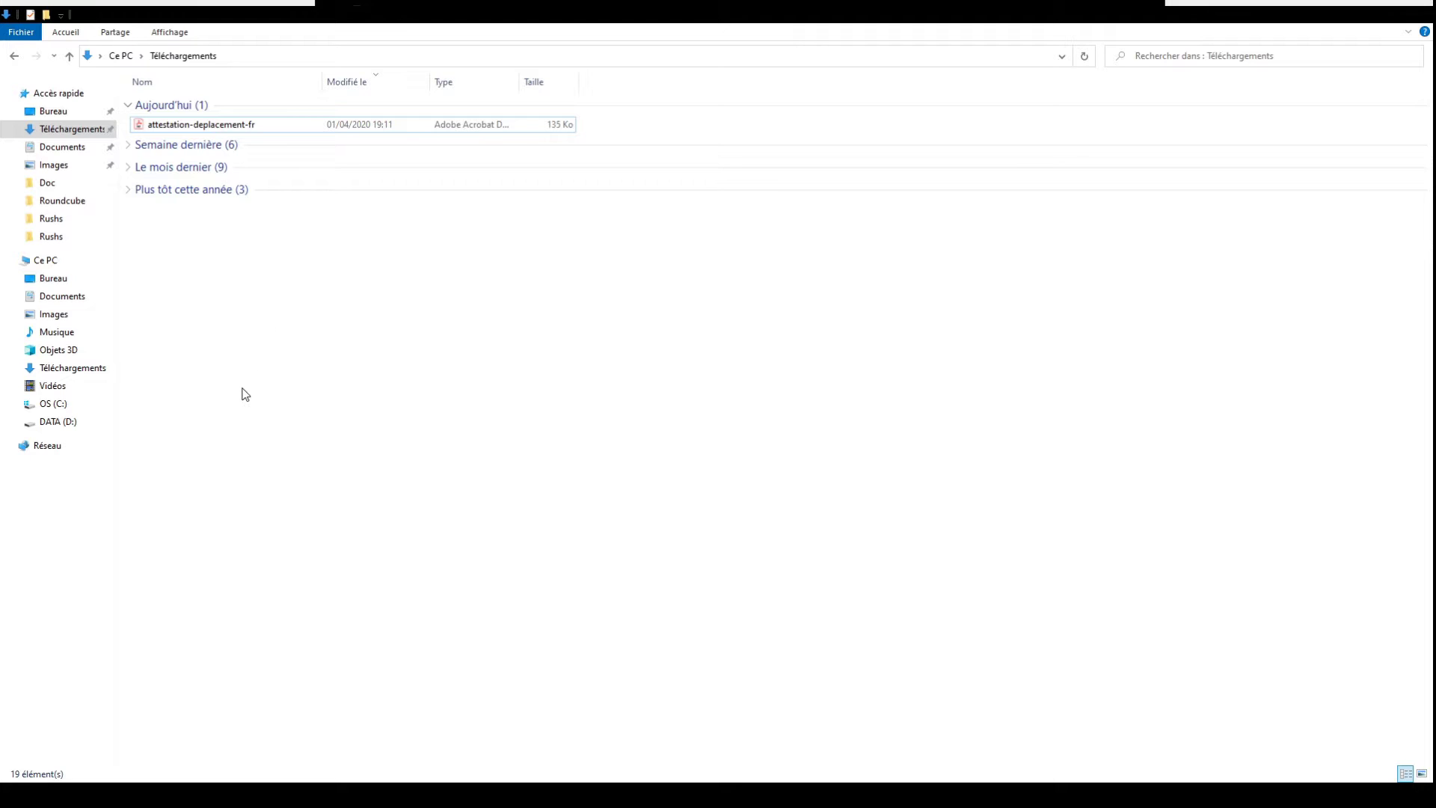
{"action": "double_click", "coordinate": [264, 127]}
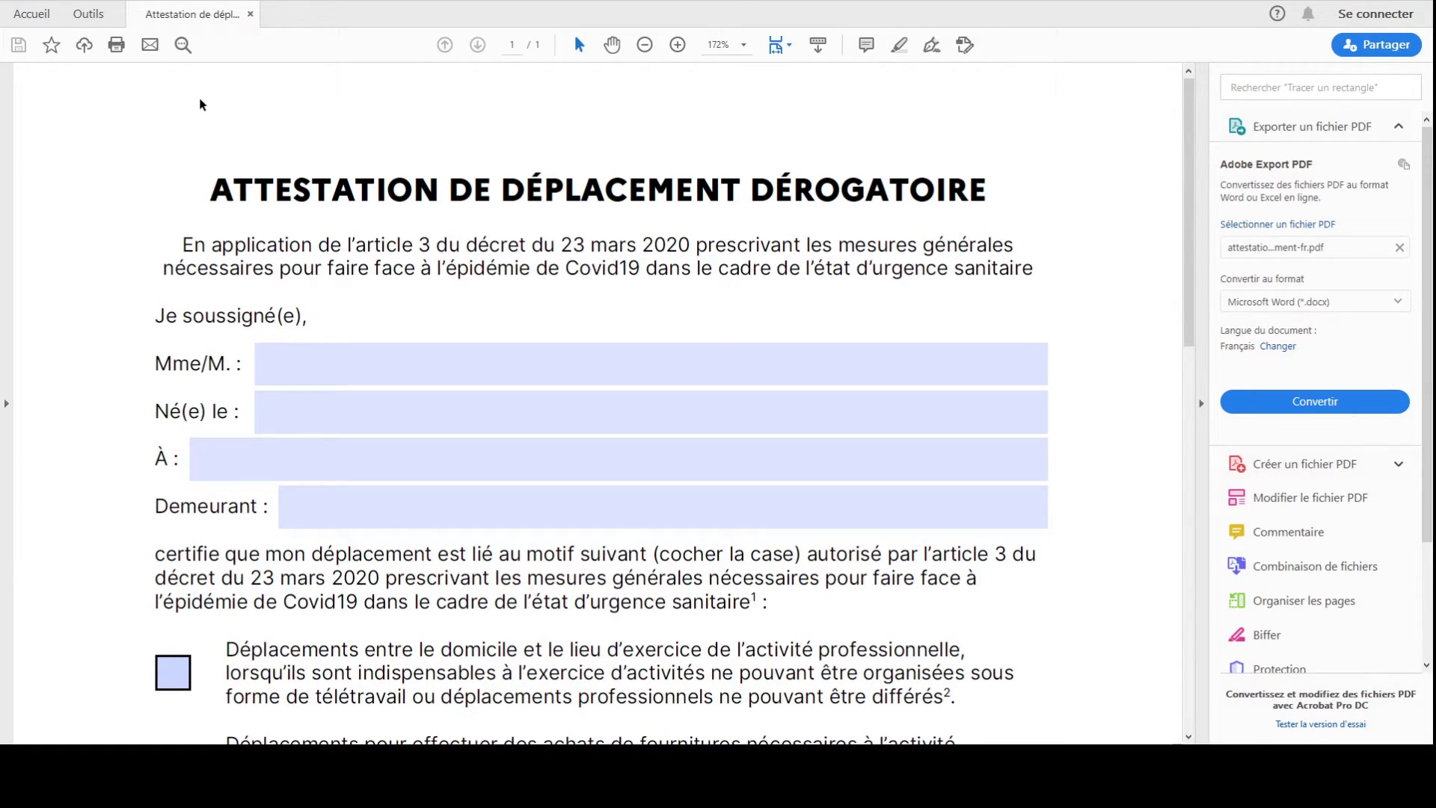
- Fill in the person's name in the Mme/M. field and tick the reason for purchases of supplies and basic necessities
{"action": "left_click", "coordinate": [373, 361]}
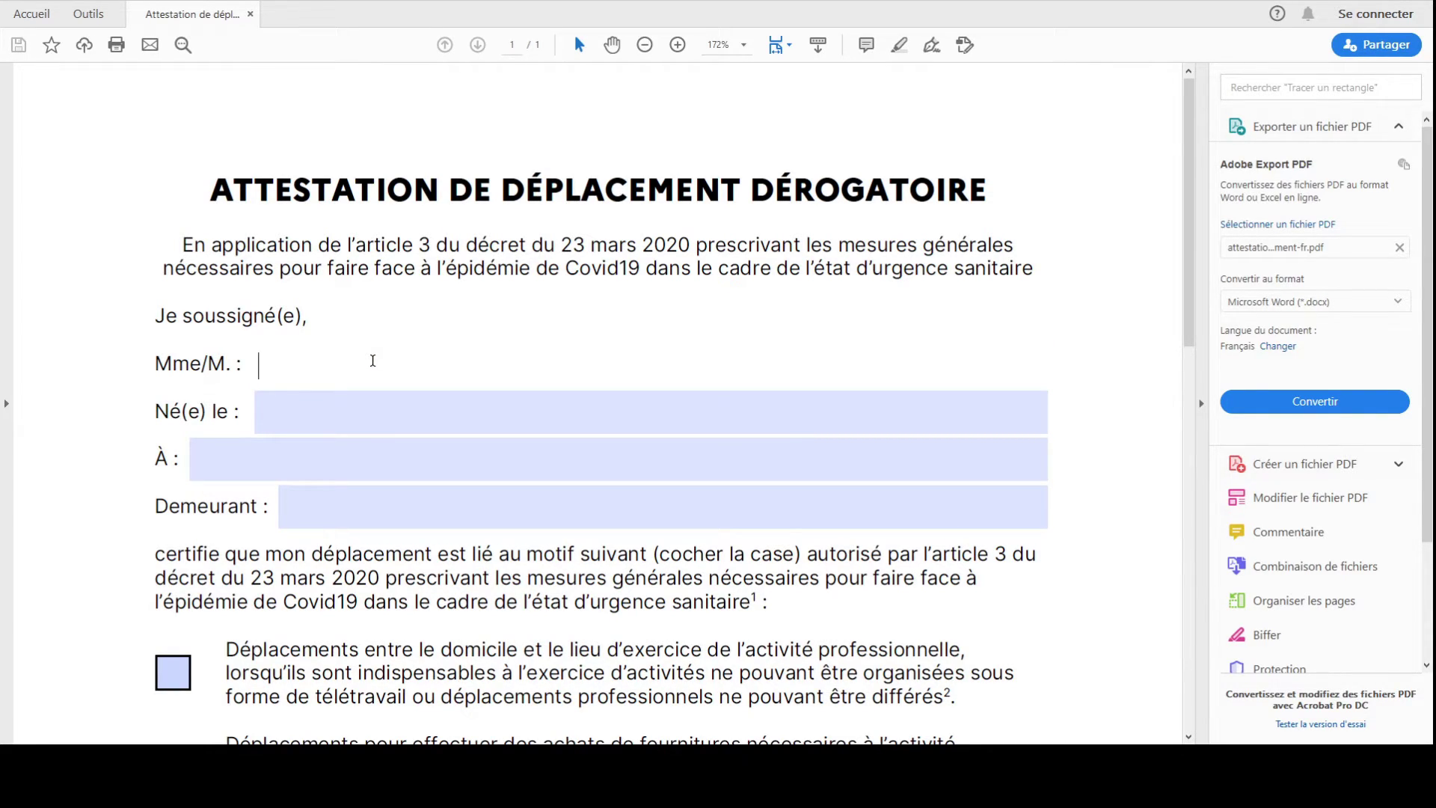
{"action": "type", "text": "Alex l'ATP"}
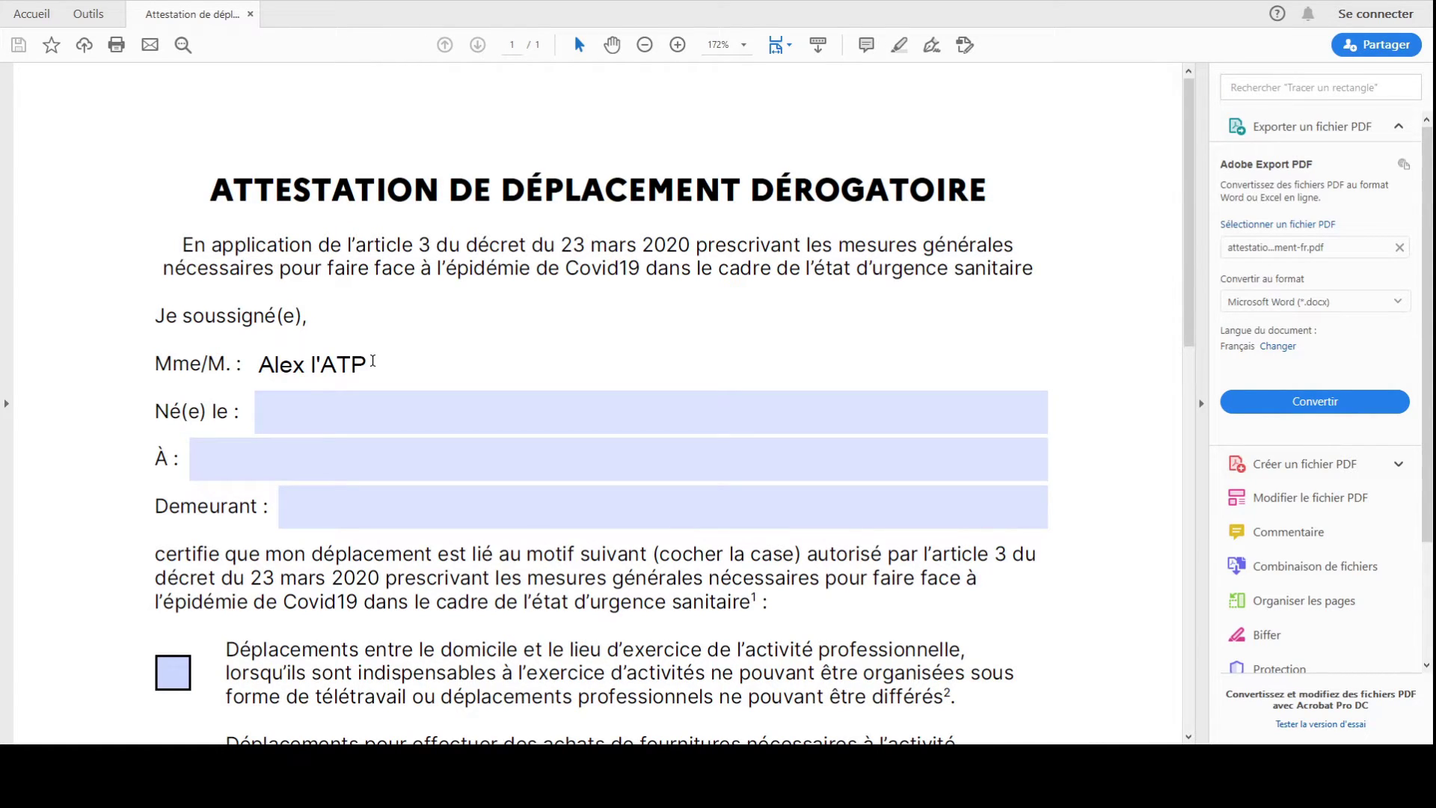
{"action": "scroll", "coordinate": [190, 612], "scroll_direction": "down", "scroll_amount": 2}
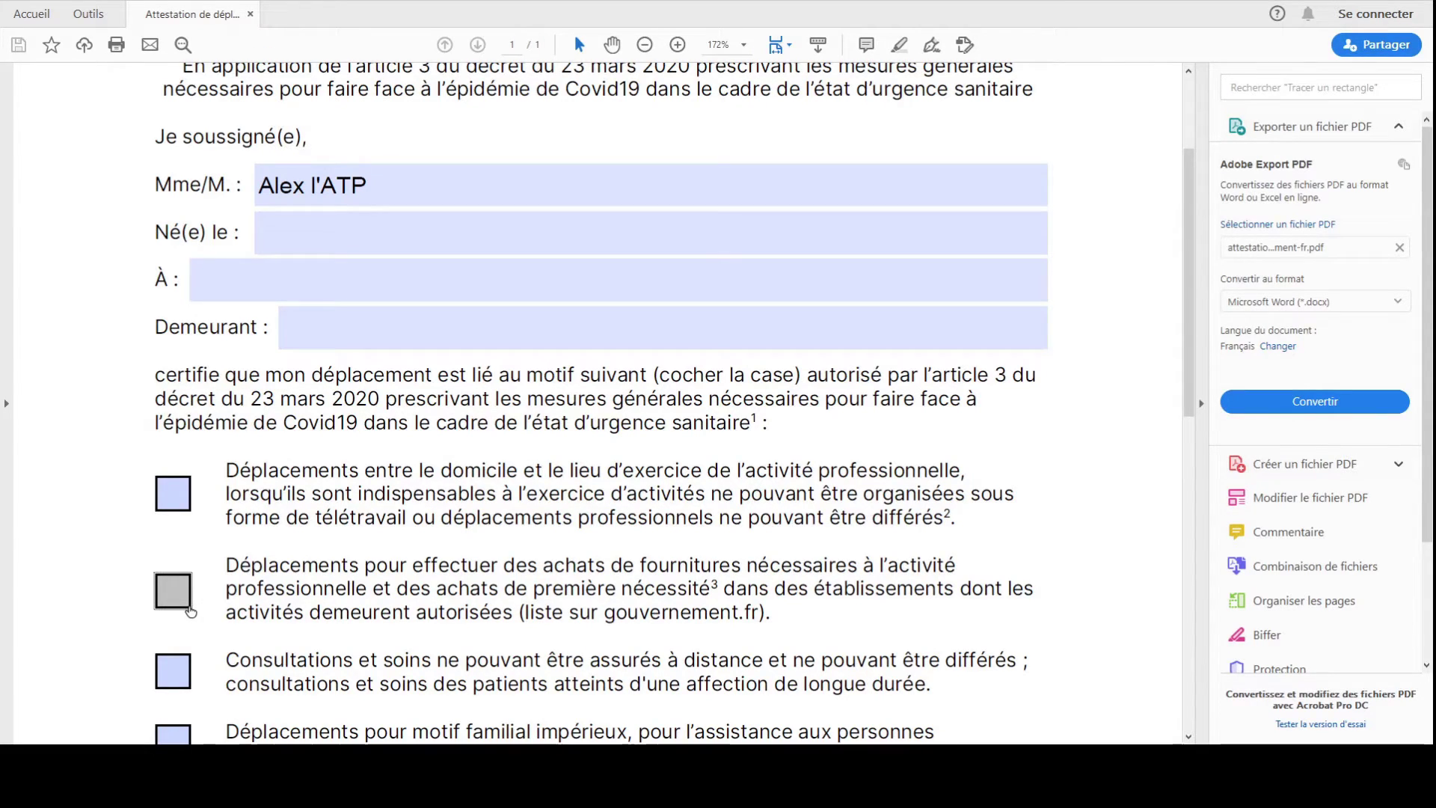
{"action": "left_click", "coordinate": [189, 607]}
{"action": "scroll", "coordinate": [420, 216], "scroll_direction": "down", "scroll_amount": 1}
{"action": "scroll", "coordinate": [418, 215], "scroll_direction": "up", "scroll_amount": 5}
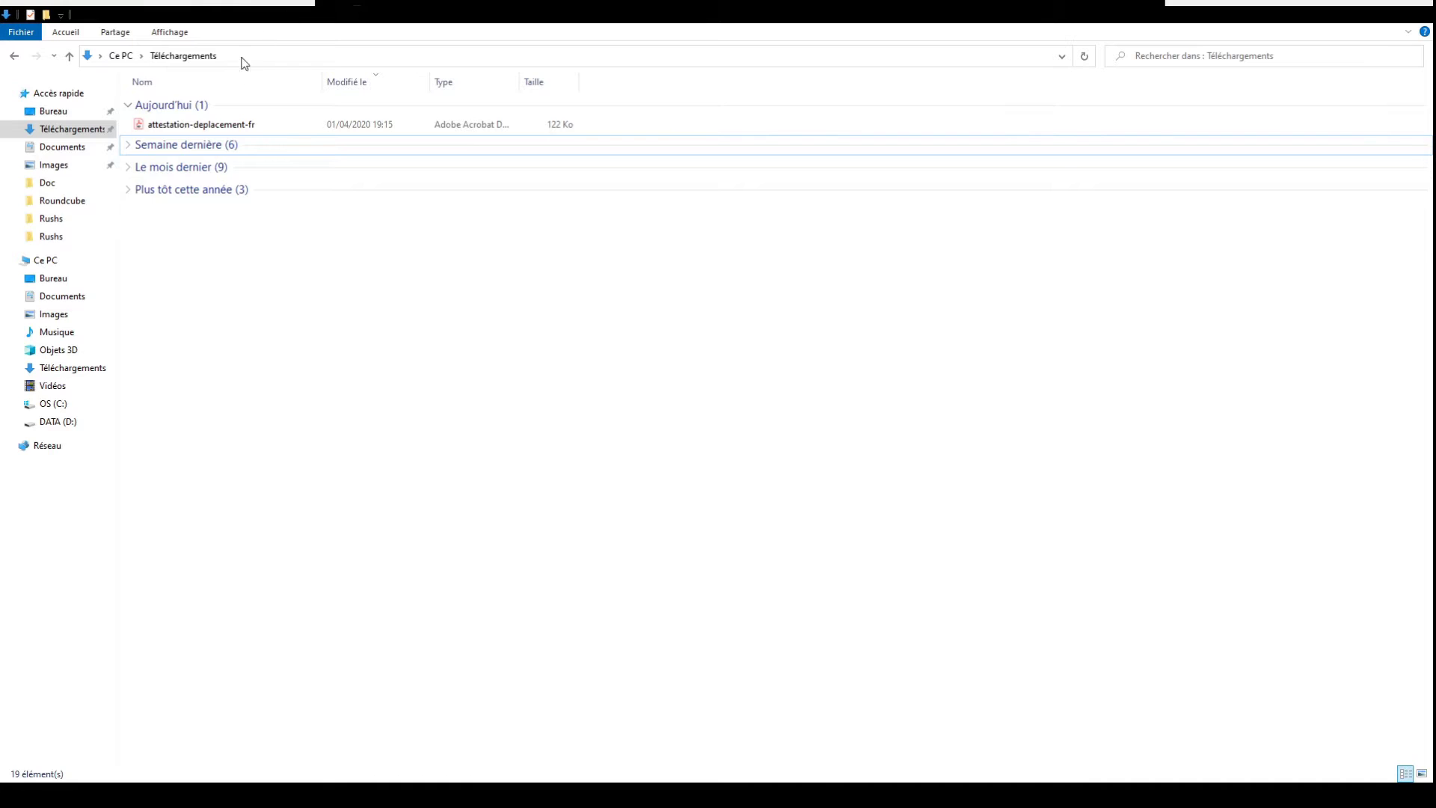
- Rename the downloaded PDF in Téléchargements to the person's first name followed by "_attestation"
{"action": "left_click", "coordinate": [249, 128]}
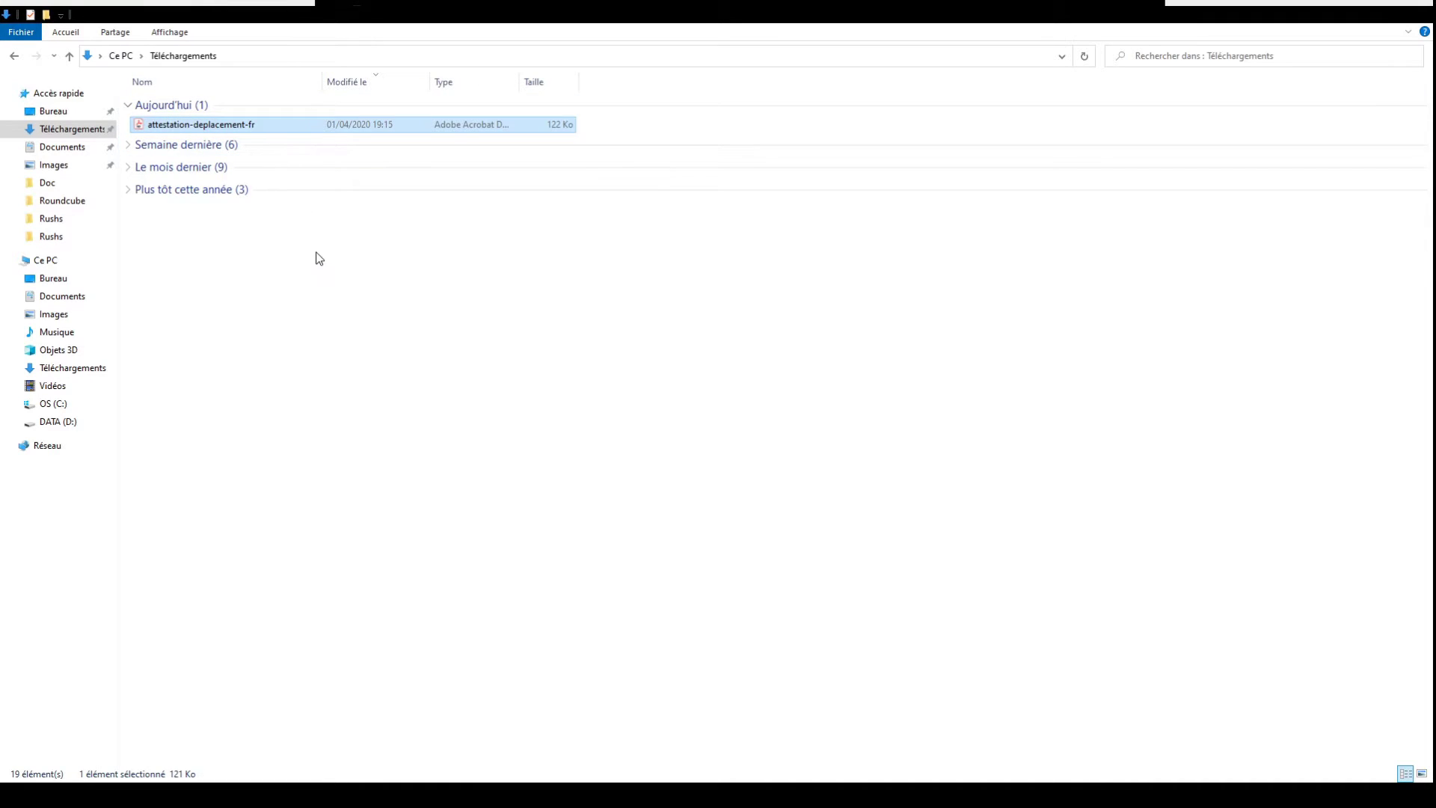
{"action": "key", "text": "F2"}
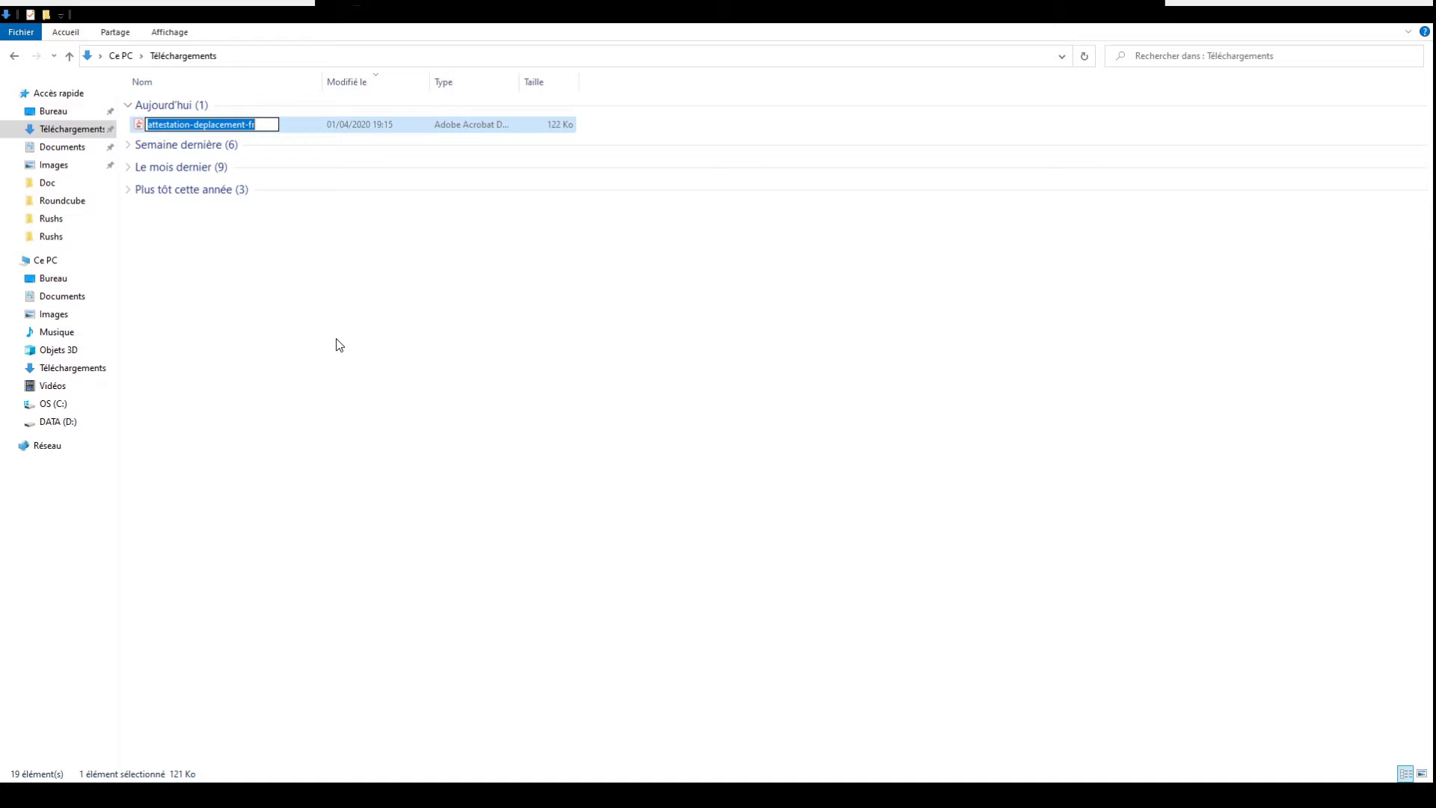
{"action": "left_click", "coordinate": [220, 125]}
{"action": "left_click_drag", "start_coordinate": [193, 127], "coordinate": [266, 132]}
{"action": "key", "text": "BackSpace"}
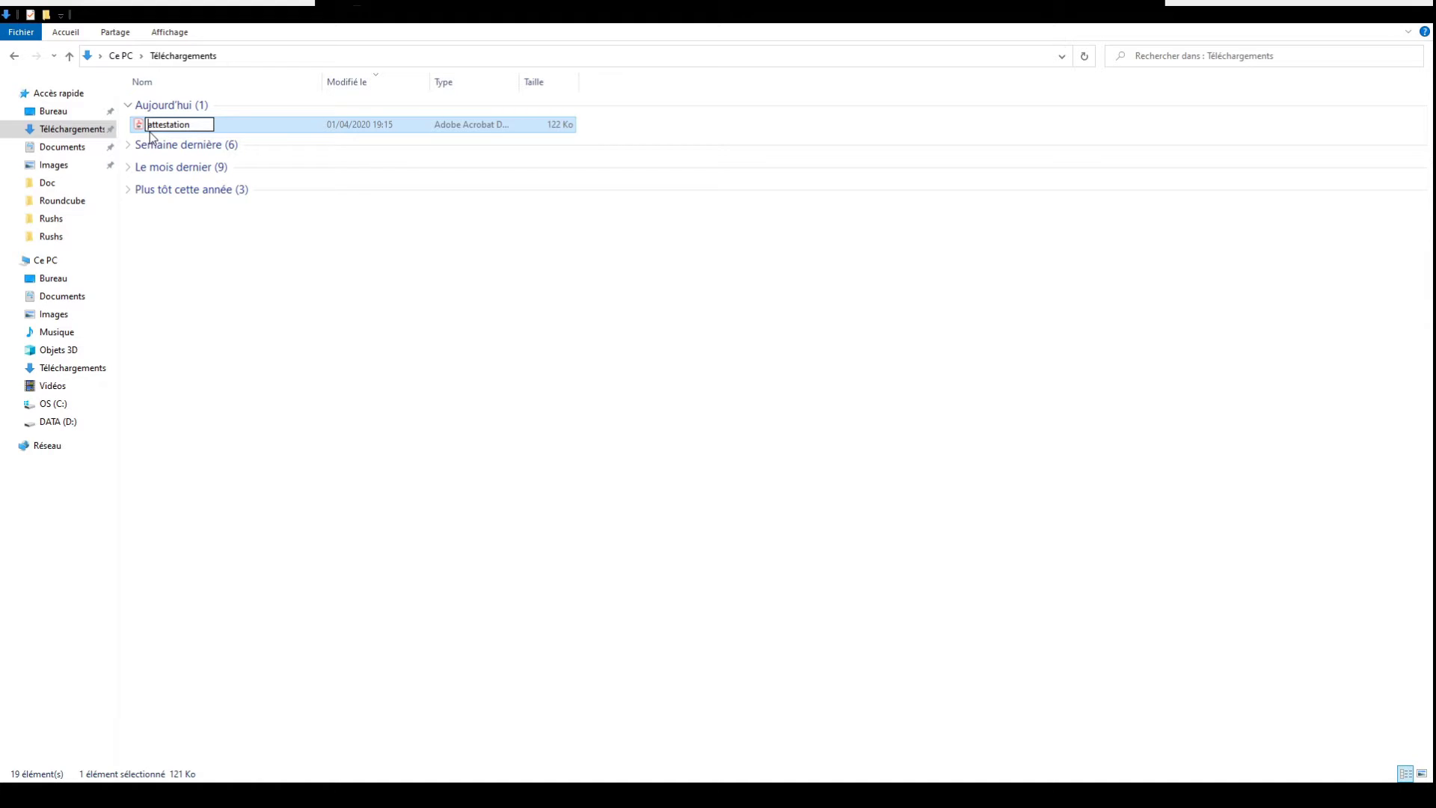
{"action": "type", "text": "Alex_"}
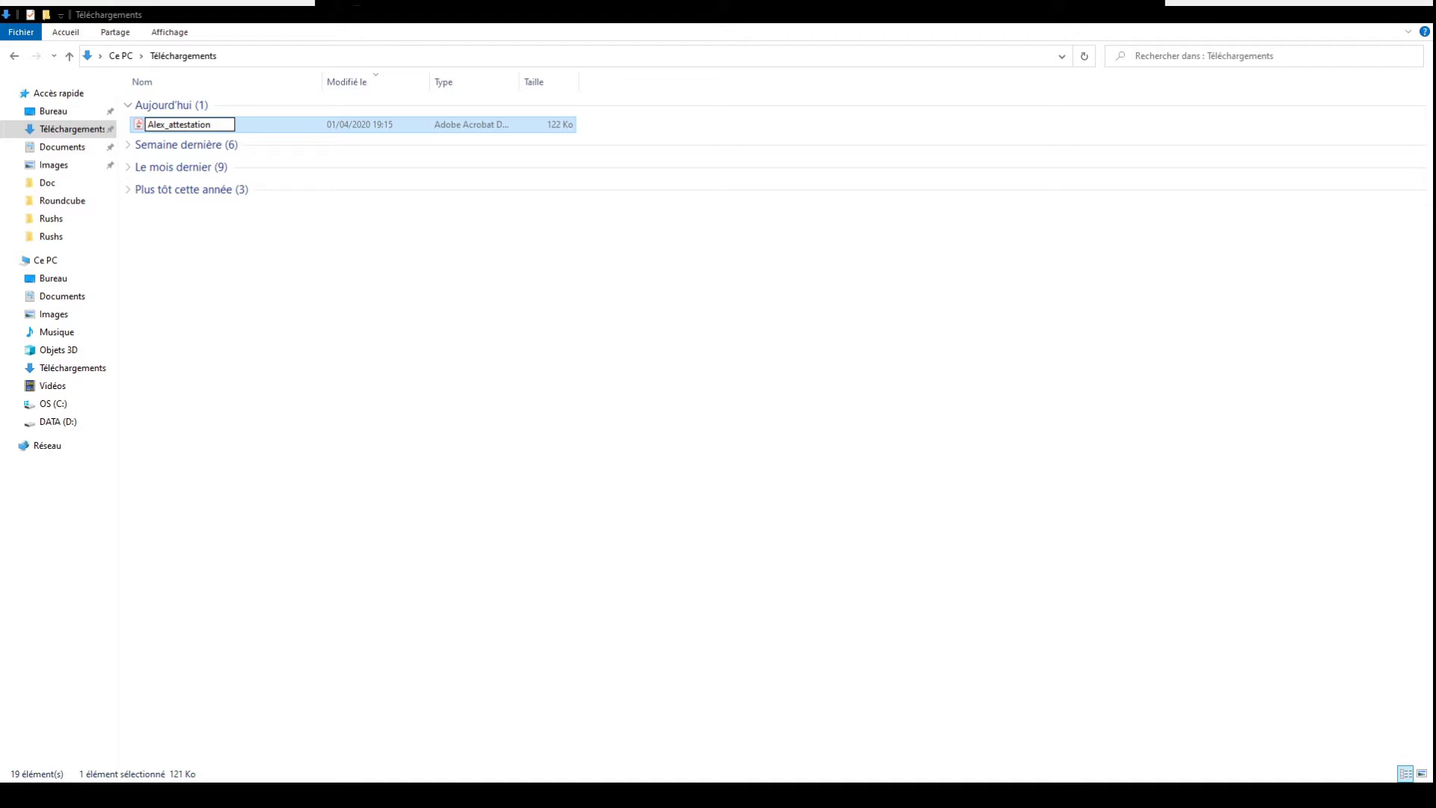
{"action": "left_click", "coordinate": [609, 403]}
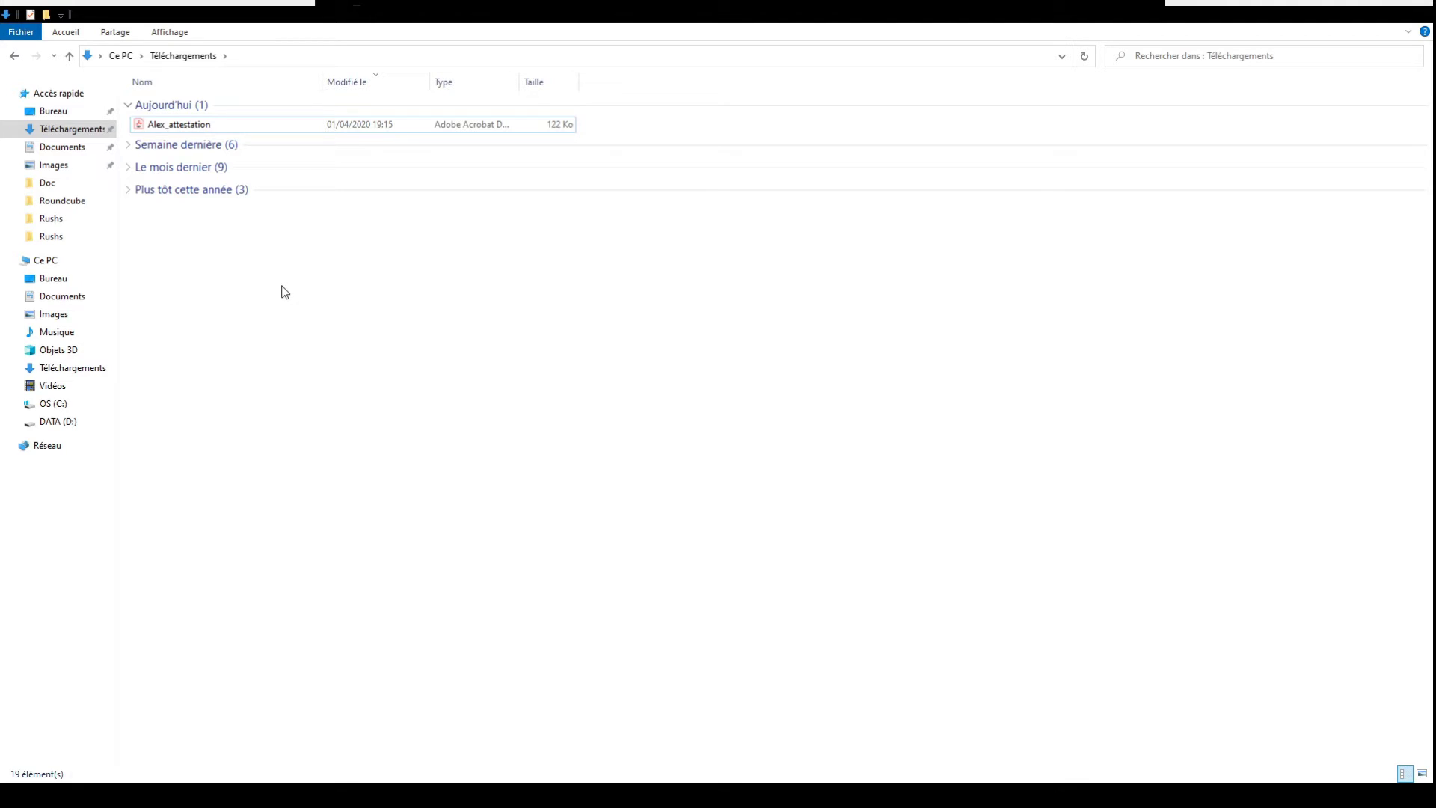
- Switch back to the Pydio file manager in the browser and reopen the travail folder of stage_1 from Home
{"action": "key", "text": "alt+Tab"}
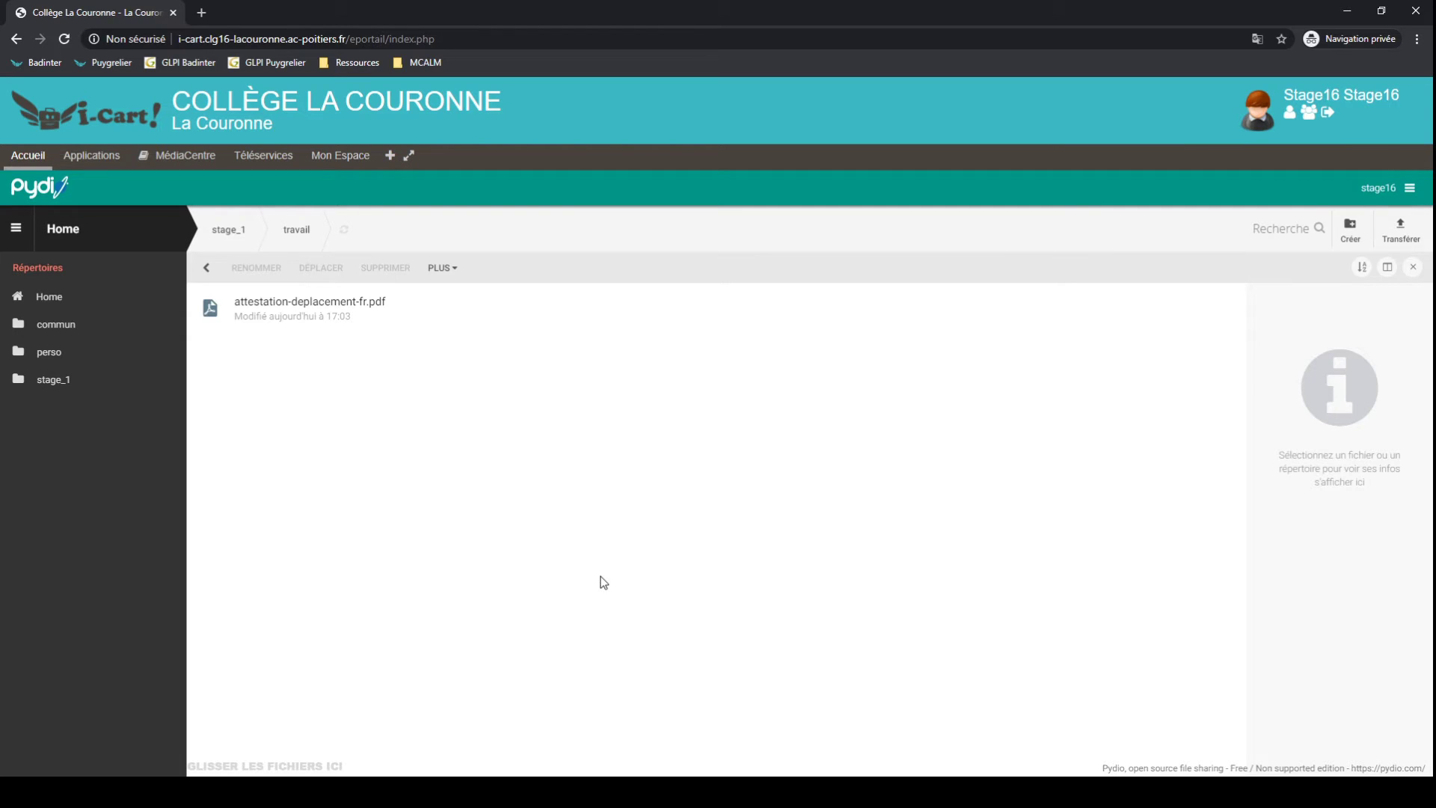
{"action": "left_click", "coordinate": [208, 268]}
{"action": "left_click", "coordinate": [211, 271]}
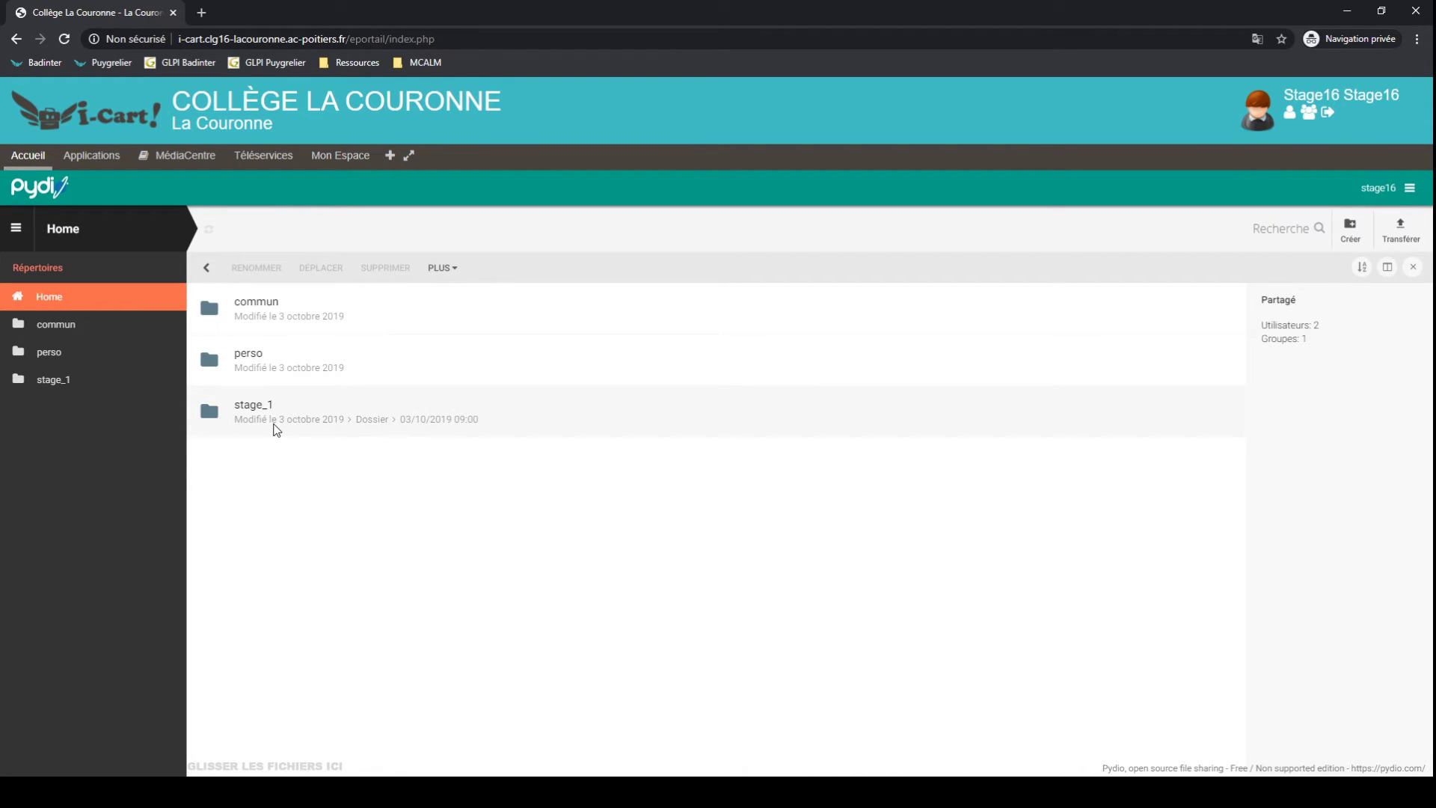
{"action": "double_click", "coordinate": [275, 423]}
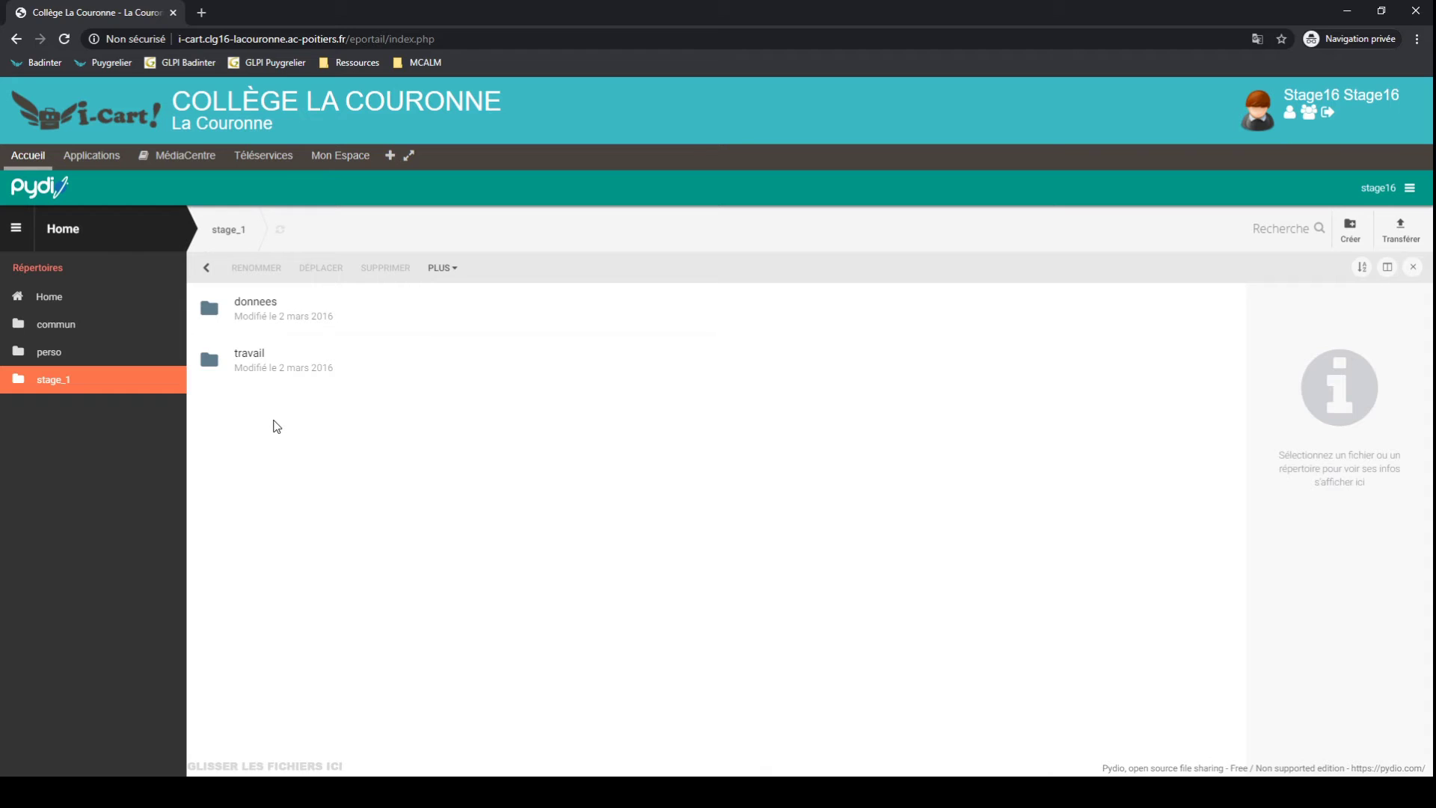
{"action": "left_click", "coordinate": [261, 356]}
{"action": "double_click", "coordinate": [261, 356]}
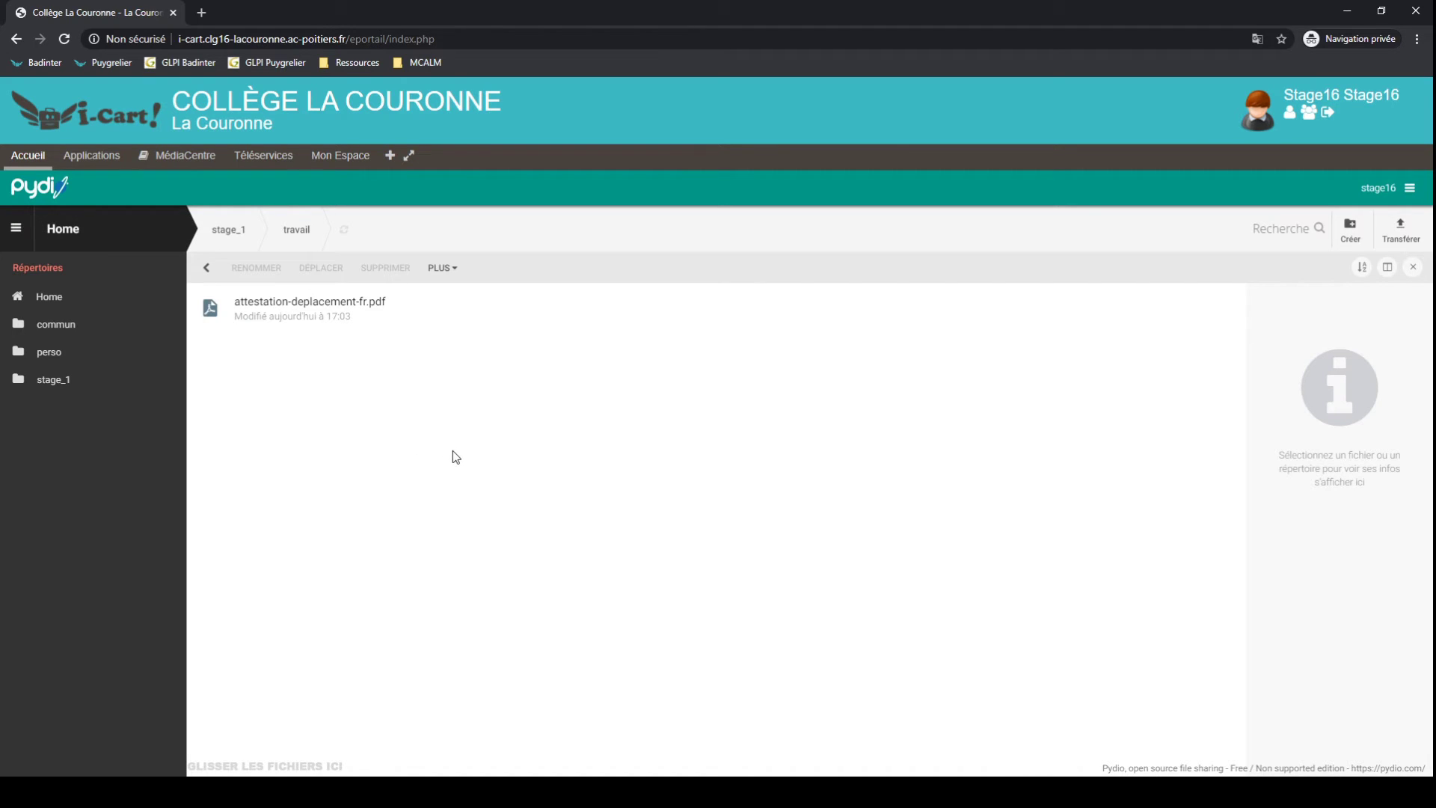
- Upload the renamed attestation PDF from Téléchargements into the travail folder
{"action": "left_click", "coordinate": [1406, 244]}
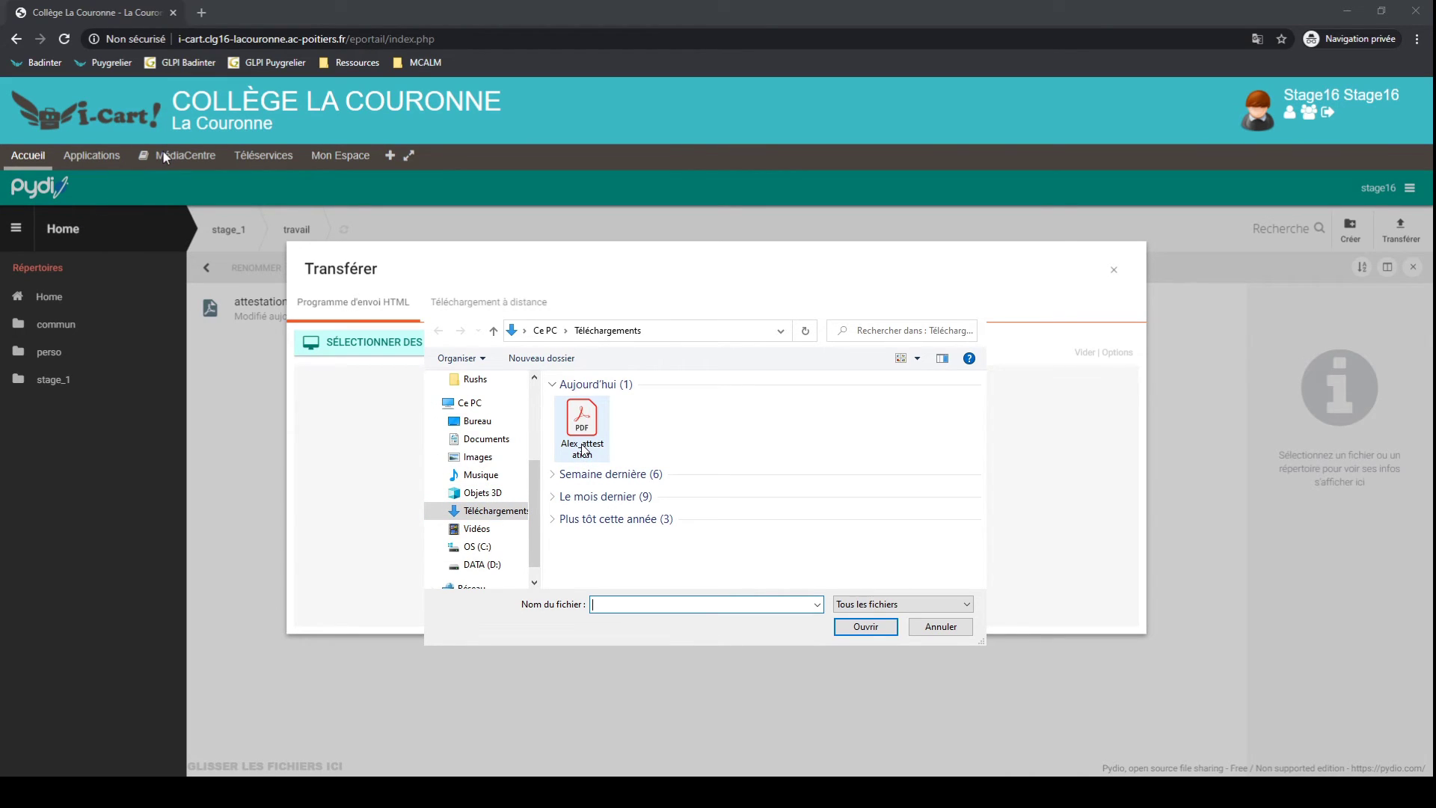
{"action": "left_click", "coordinate": [589, 427]}
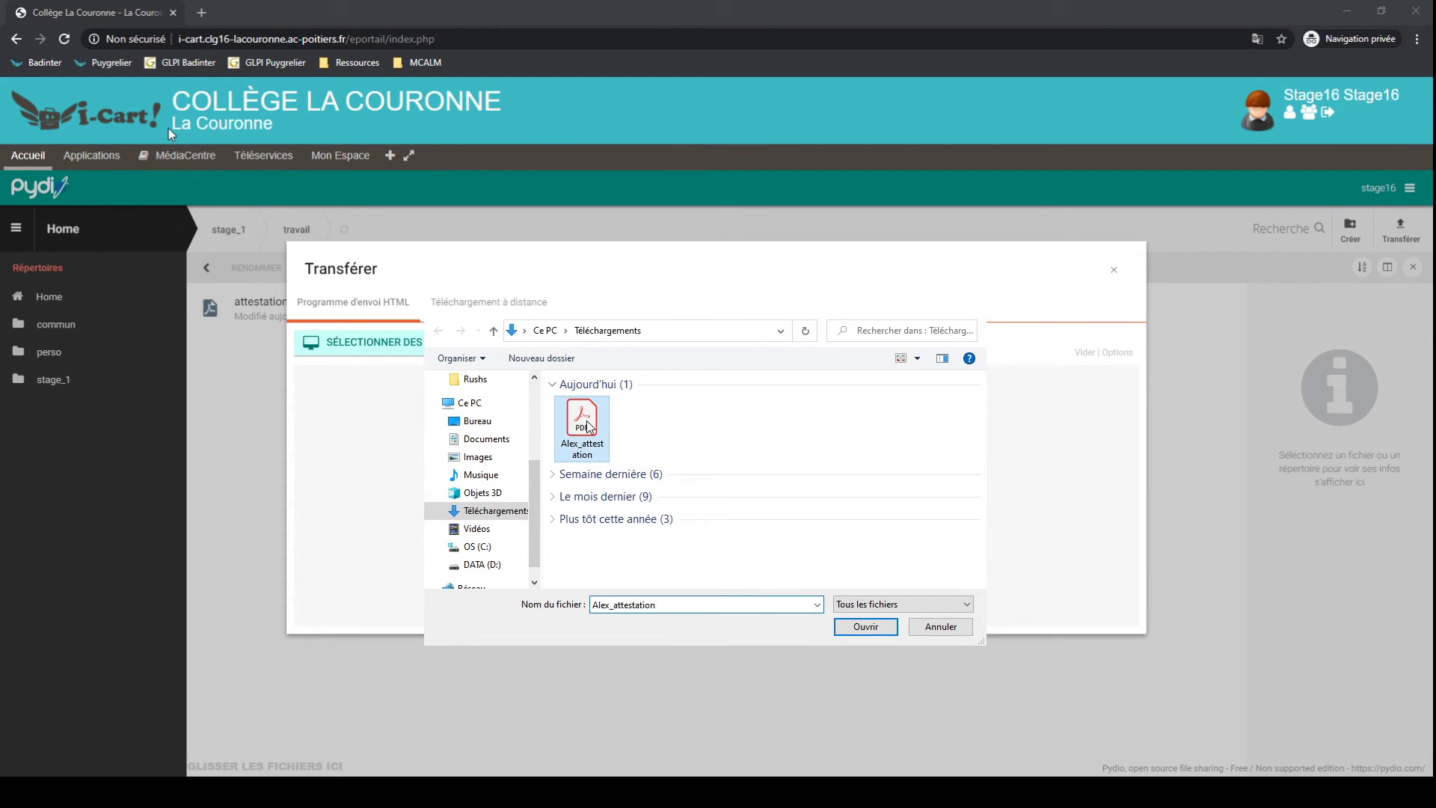
{"action": "left_click", "coordinate": [867, 627]}
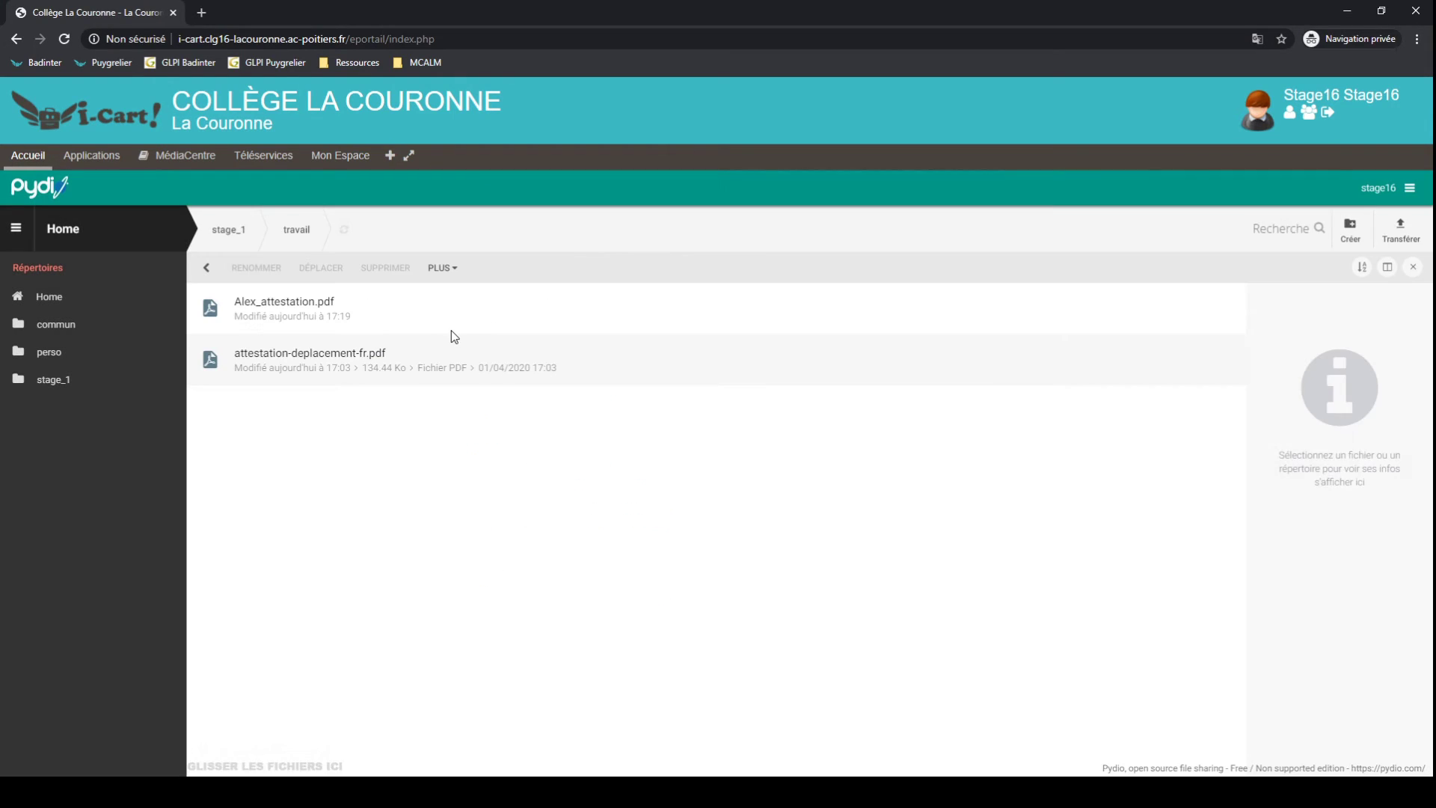